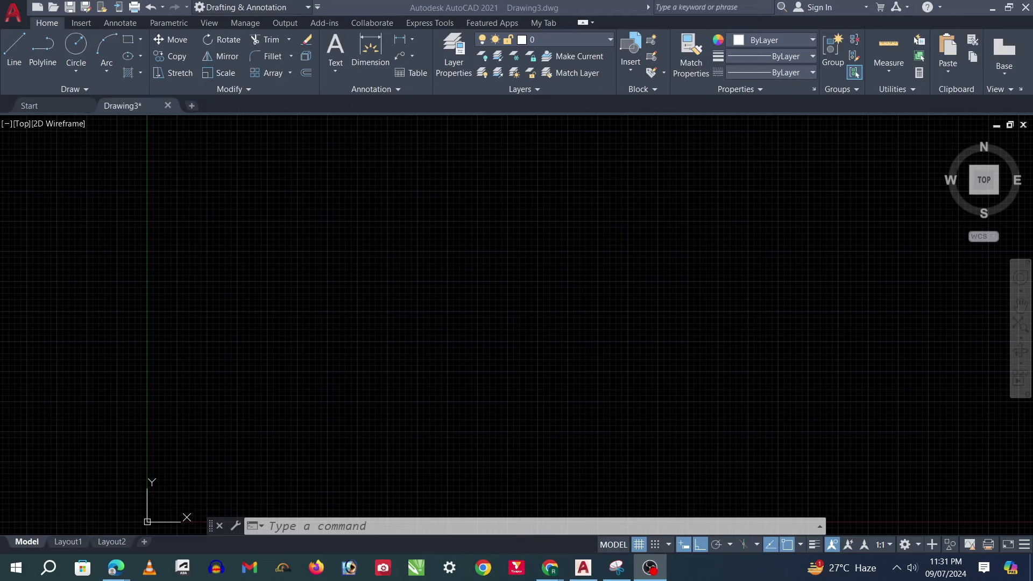
- Zoom and pan the empty drawing to reposition the view around the origin
{"action": "scroll", "coordinate": [58, 392], "scroll_direction": "down", "scroll_amount": 3}
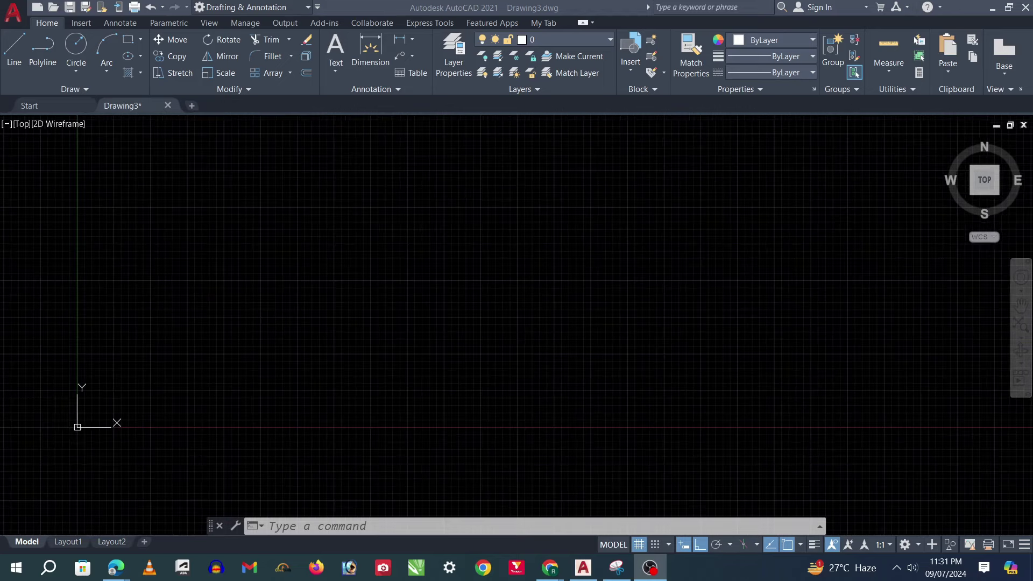
{"action": "mouse_move", "coordinate": [53, 397]}
{"action": "middle_mouse_down"}
{"action": "mouse_move", "coordinate": [183, 263]}
{"action": "mouse_move", "coordinate": [248, 239]}
{"action": "middle_mouse_up"}
{"action": "scroll", "coordinate": [208, 200], "scroll_direction": "up", "scroll_amount": 3}
{"action": "scroll", "coordinate": [236, 149], "scroll_direction": "down", "scroll_amount": 3}
{"action": "scroll", "coordinate": [249, 239], "scroll_direction": "up", "scroll_amount": 5}
{"action": "scroll", "coordinate": [268, 302], "scroll_direction": "down", "scroll_amount": 5}
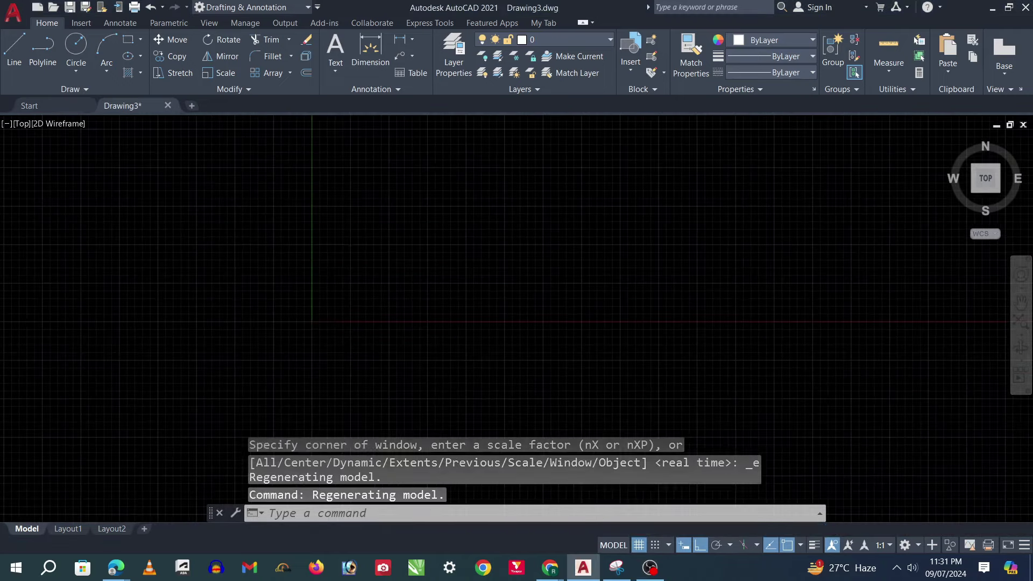
{"action": "middle_click_drag", "start_coordinate": [507, 224], "coordinate": [358, 267]}
{"action": "scroll", "coordinate": [358, 267], "scroll_direction": "down", "scroll_amount": 3}
{"action": "scroll", "coordinate": [371, 265], "scroll_direction": "up", "scroll_amount": 3}
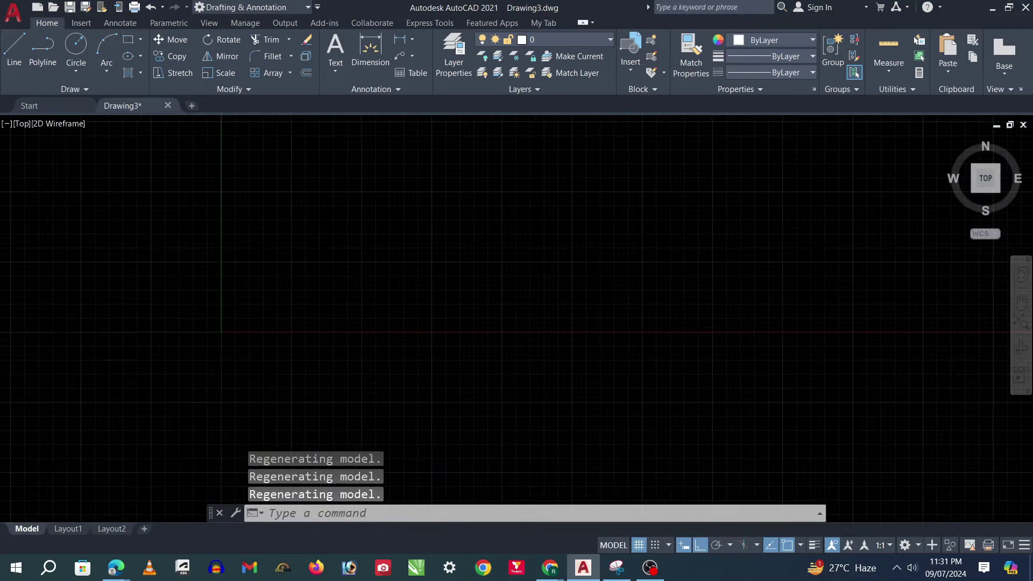
{"action": "scroll", "coordinate": [353, 263], "scroll_direction": "up", "scroll_amount": 2}
- Draw a 5-unit horizontal line from a picked start point with LINE (L)
{"action": "type", "text": "l"}
{"action": "key", "text": "Return"}
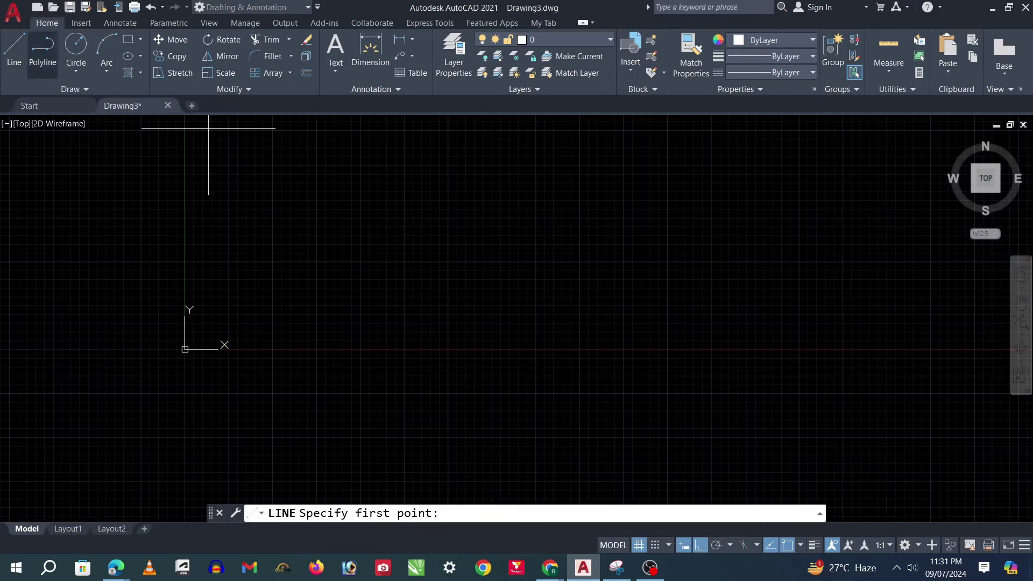
{"action": "left_click", "coordinate": [434, 213]}
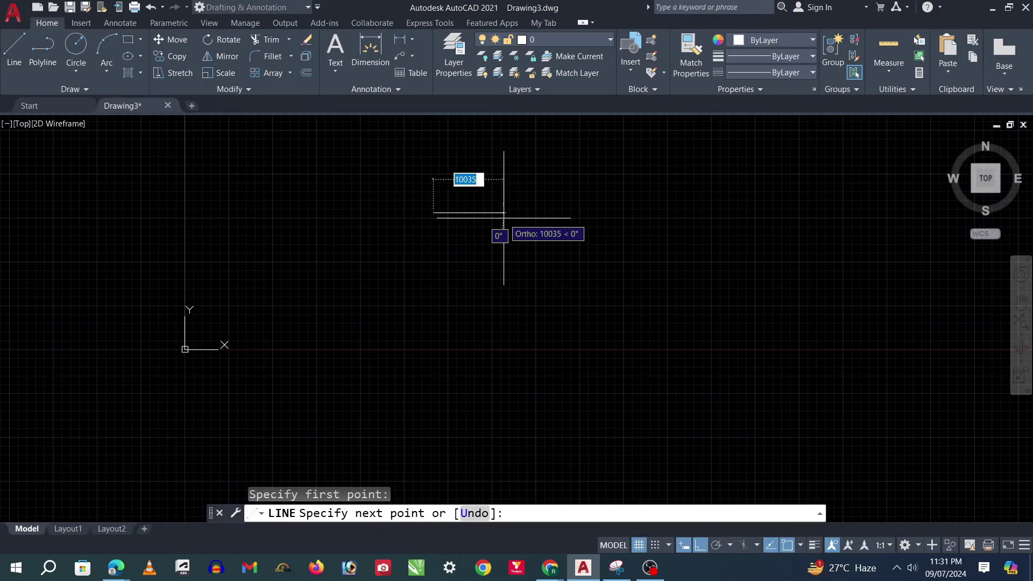
{"action": "type", "text": "5"}
{"action": "key", "text": "Return"}
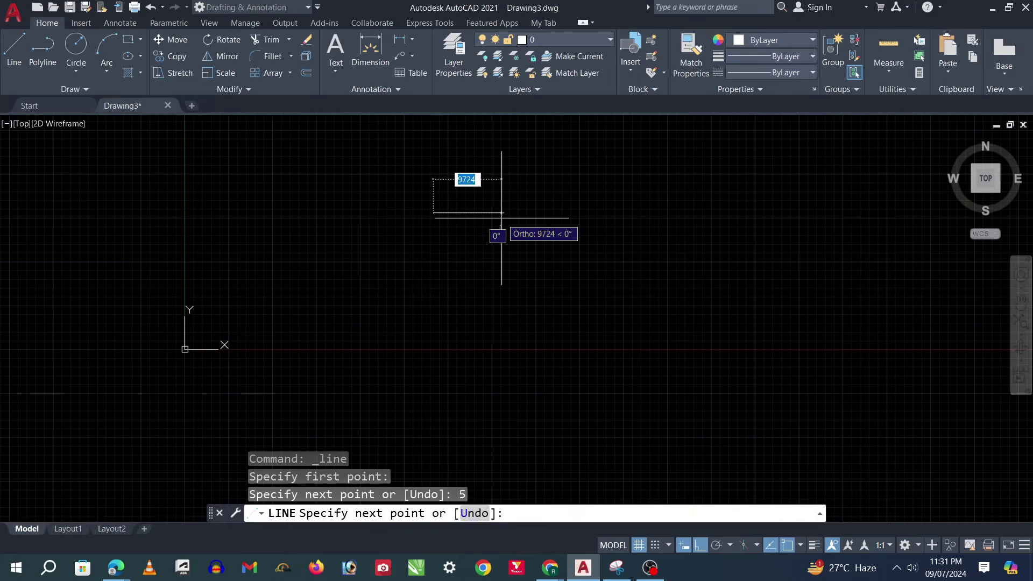
{"action": "key", "text": "Escape"}
{"action": "scroll", "coordinate": [399, 257], "scroll_direction": "down", "scroll_amount": 1}
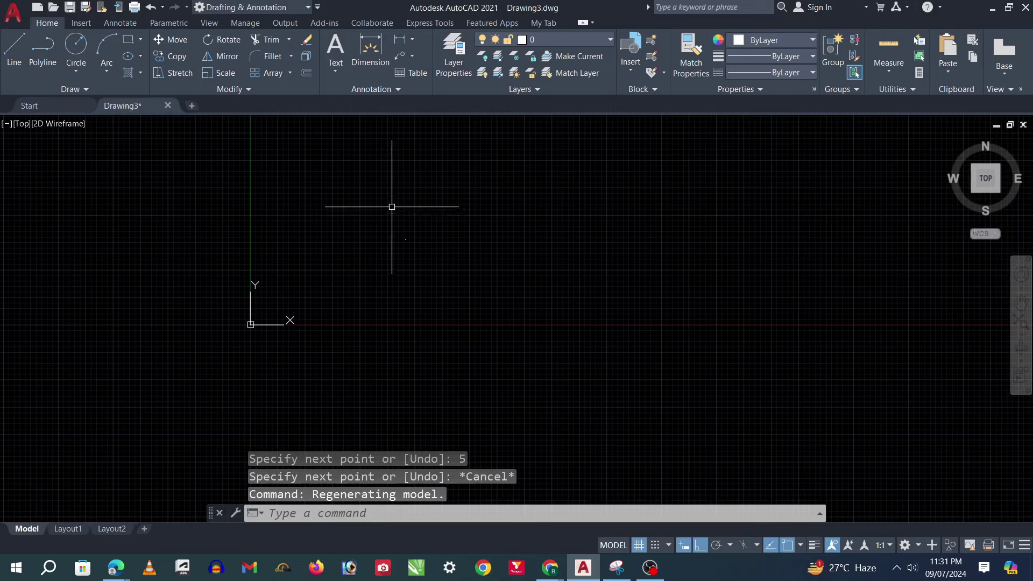
{"action": "scroll", "coordinate": [396, 213], "scroll_direction": "up", "scroll_amount": 1}
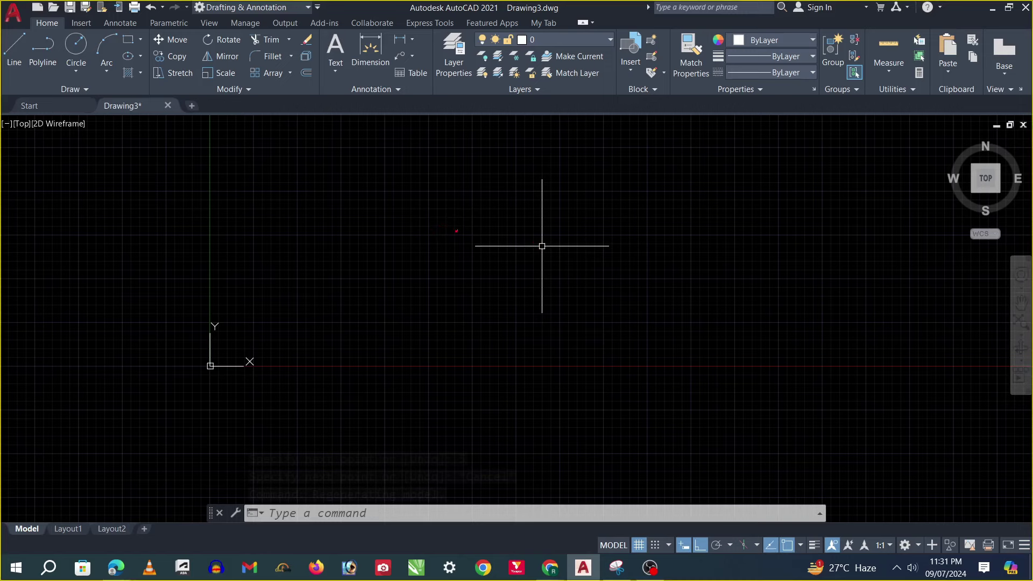
- Erase the stray 5-unit test line and switch to the Limit.pdf reference
{"action": "left_click", "coordinate": [457, 229]}
{"action": "left_click_drag", "start_coordinate": [441, 213], "coordinate": [511, 238]}
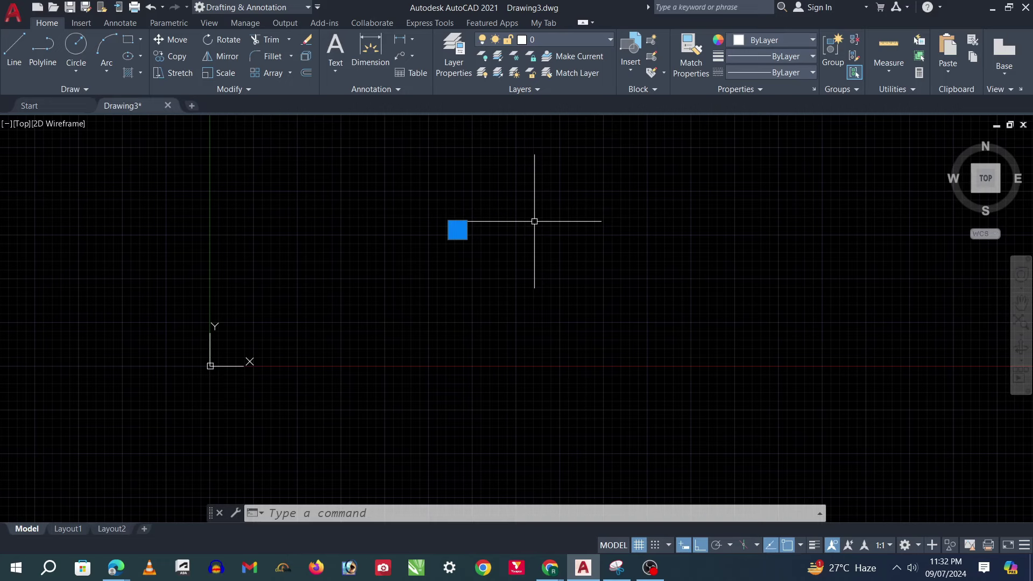
{"action": "key", "text": "Delete"}
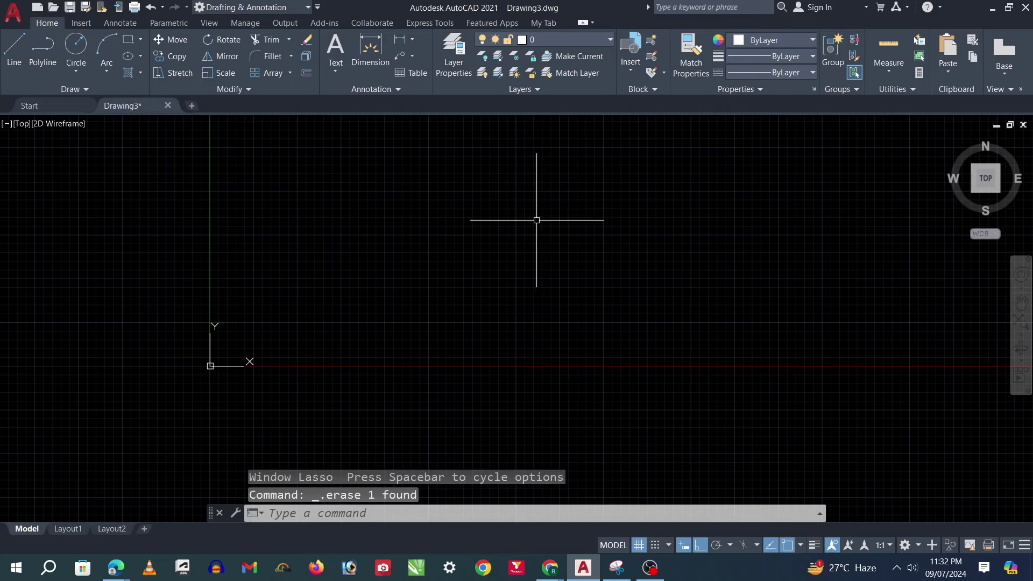
{"action": "key", "text": "alt+Tab"}
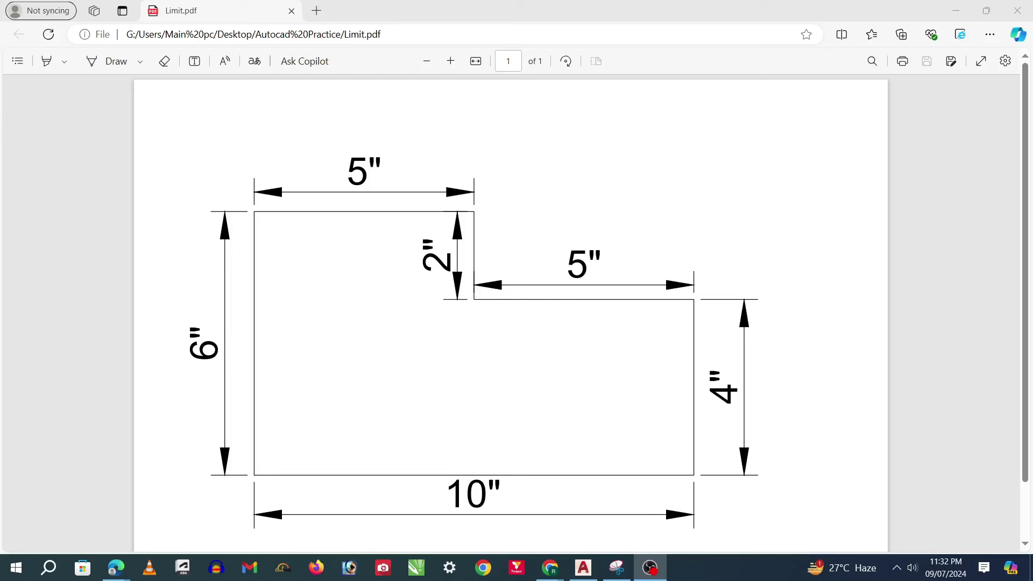
- Box the reference's 6" height and 10" width in red, then return to AutoCAD
{"action": "left_click_drag", "start_coordinate": [171, 191], "coordinate": [240, 495]}
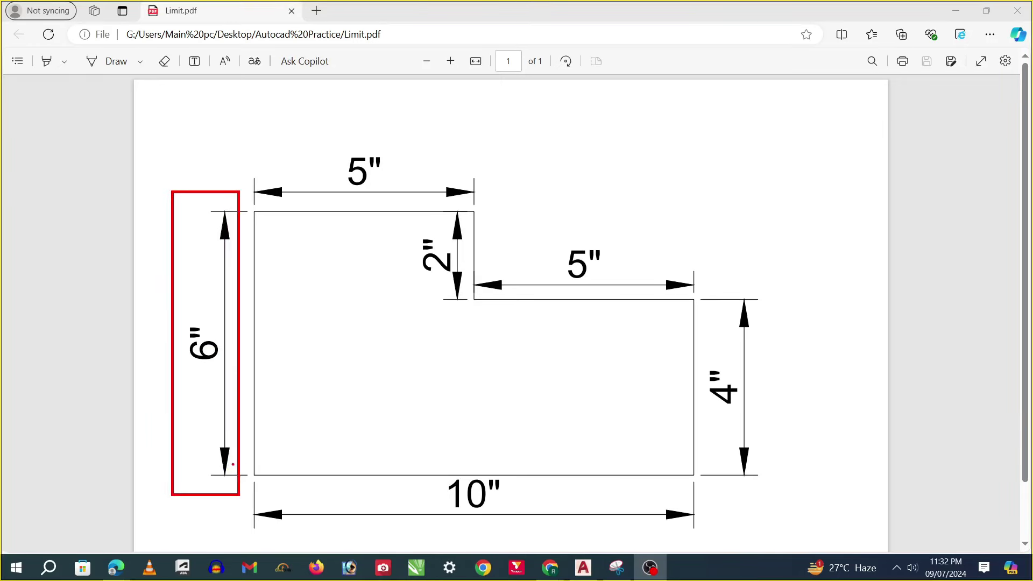
{"action": "left_click_drag", "start_coordinate": [240, 464], "coordinate": [706, 538]}
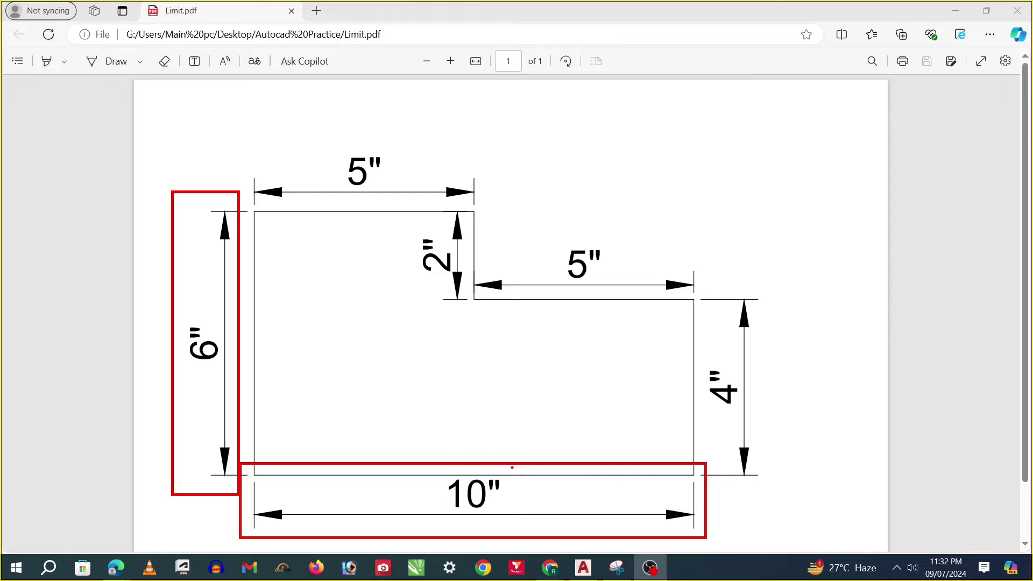
{"action": "key", "text": "alt+Tab"}
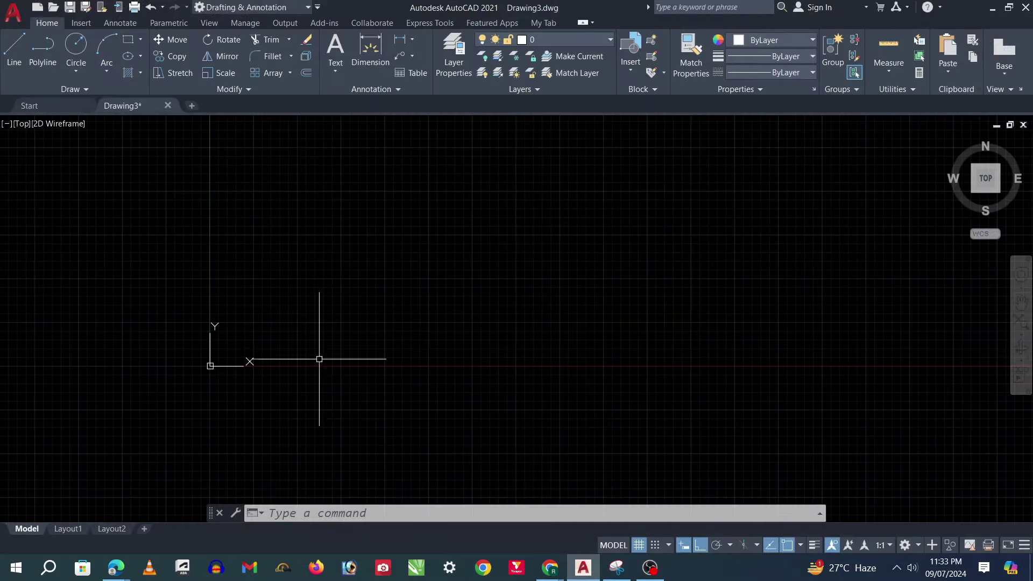
- Start LIMITS with the lower-left corner at 0,0, checking the reference PDF midway
{"action": "middle_click_drag", "start_coordinate": [167, 427], "coordinate": [131, 468]}
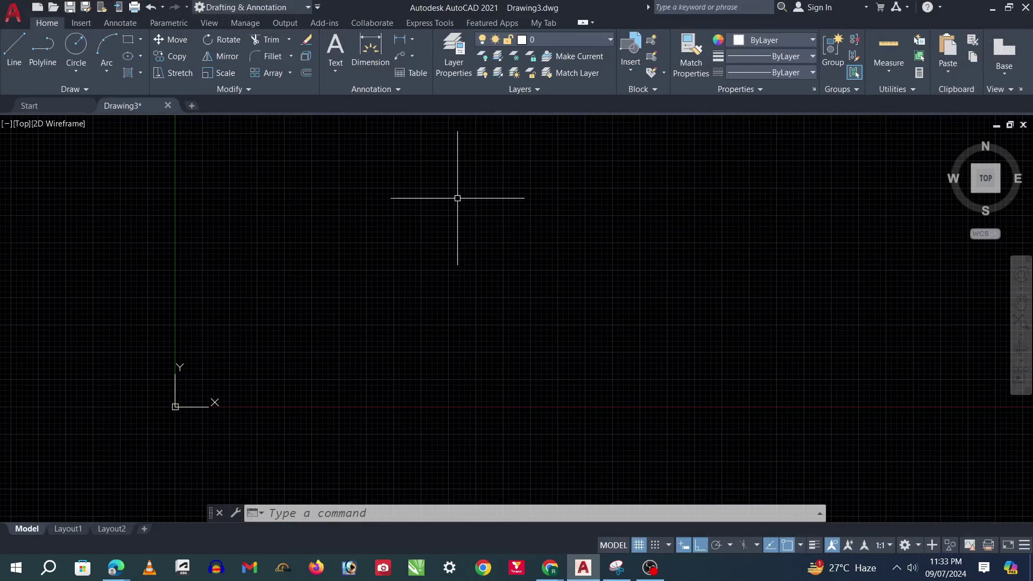
{"action": "key", "text": "Escape"}
{"action": "type", "text": "LIM"}
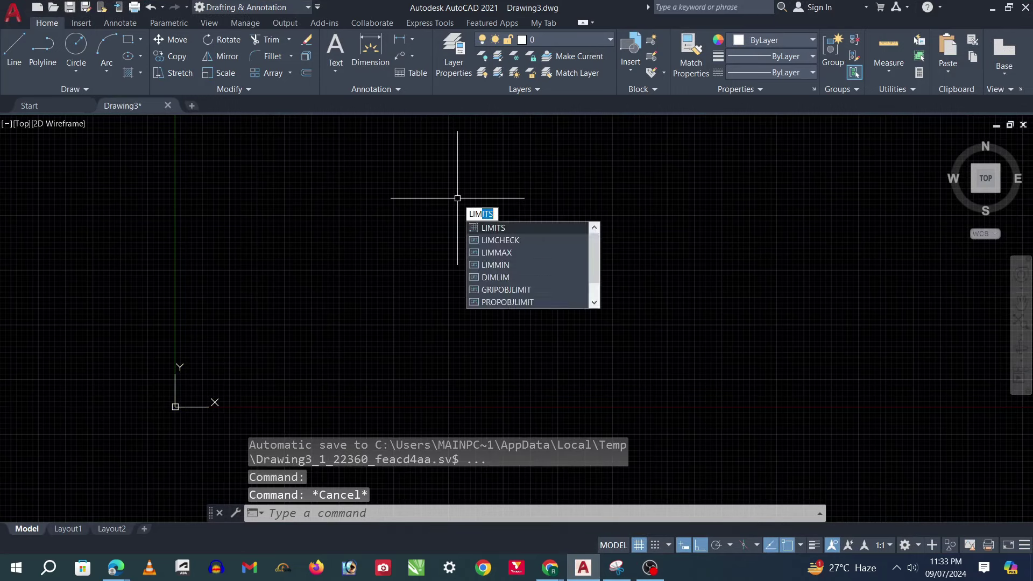
{"action": "key", "text": "Return"}
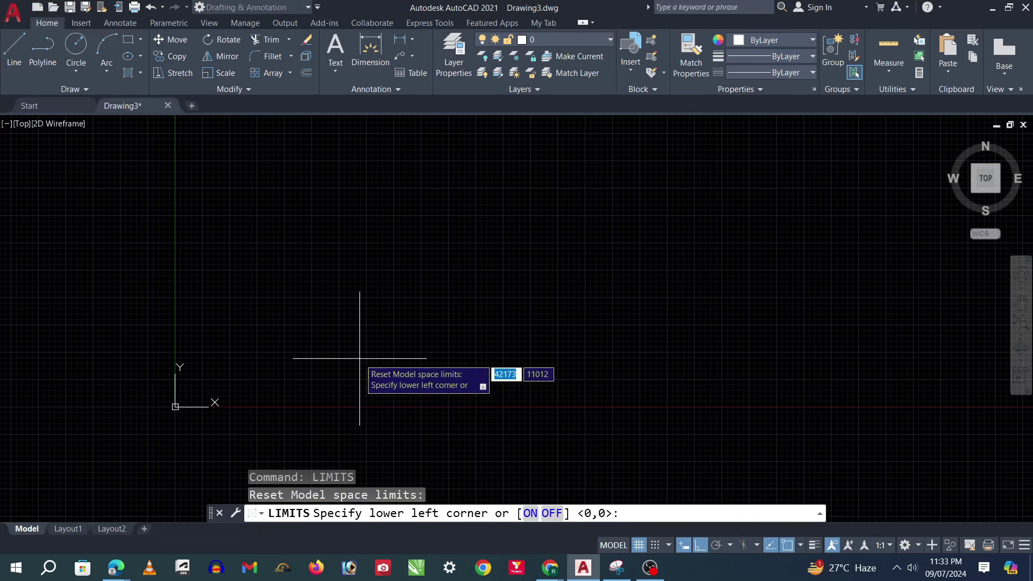
{"action": "type", "text": "0,0"}
{"action": "key", "text": "Return"}
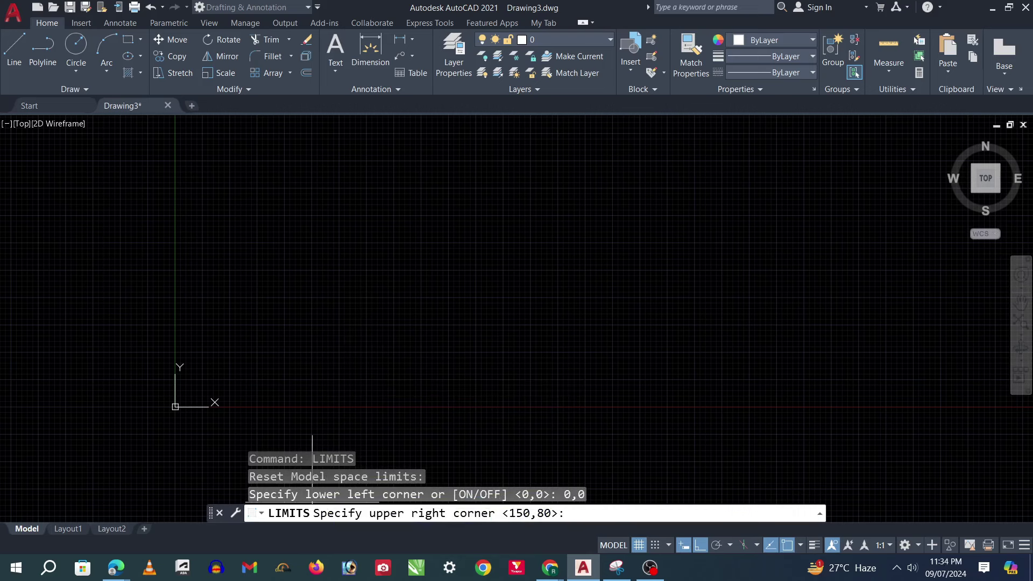
{"action": "key", "text": "alt+Tab"}
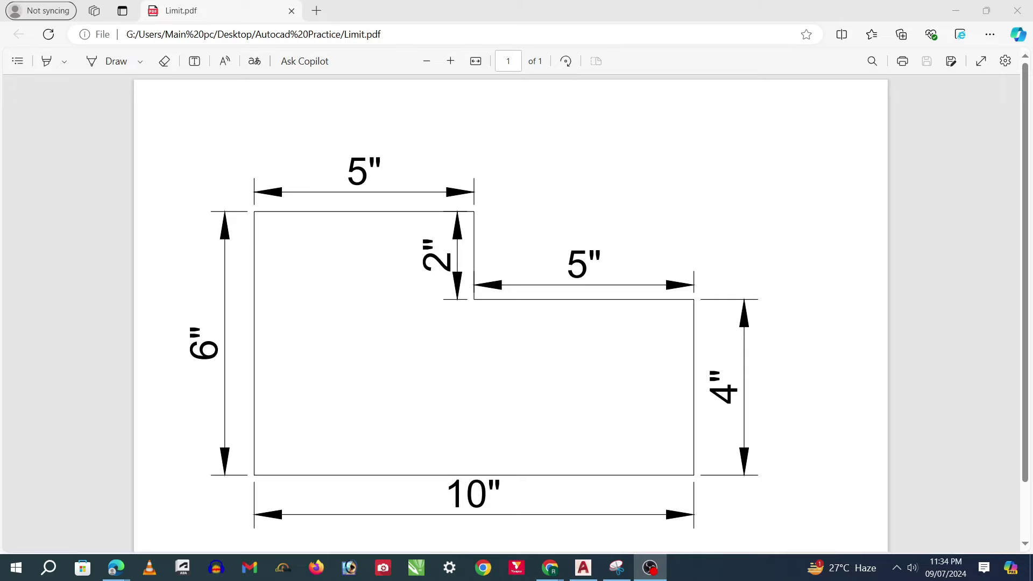
{"action": "left_click", "coordinate": [583, 568]}
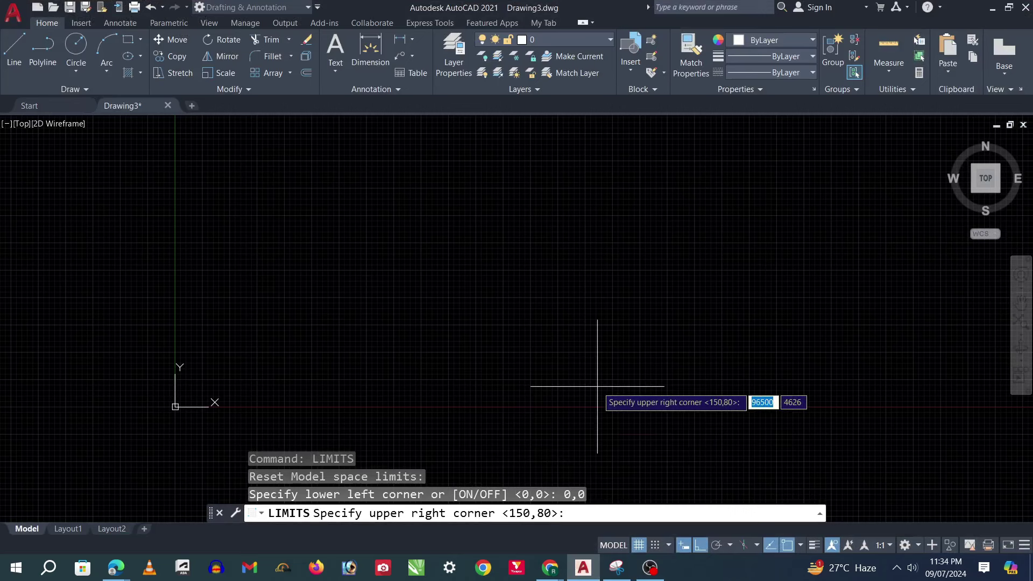
- Set the upper-right limit to 15,10 and Zoom All to fit the limits area
{"action": "type", "text": "15,1"}
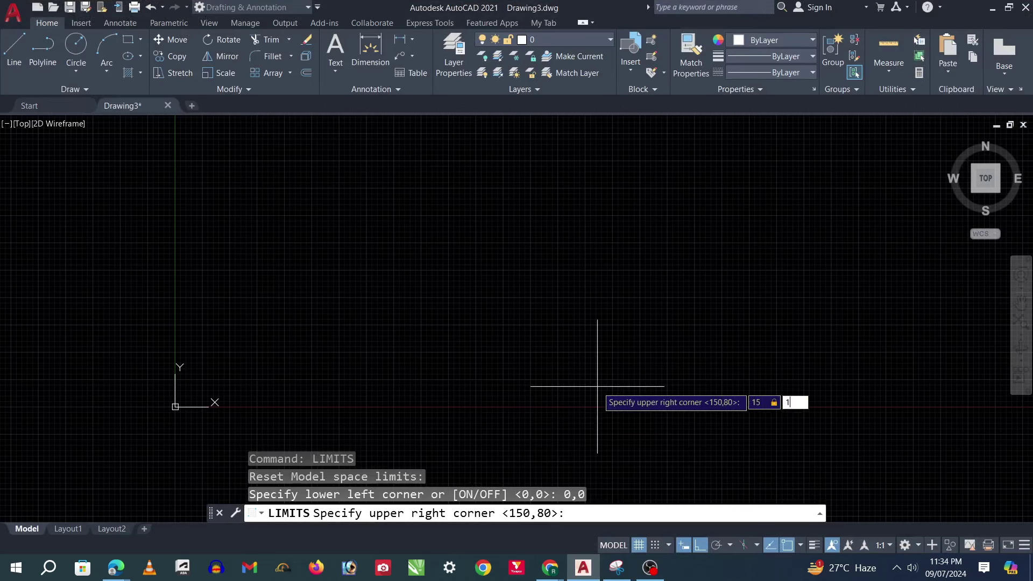
{"action": "type", "text": "0"}
{"action": "key", "text": "Return"}
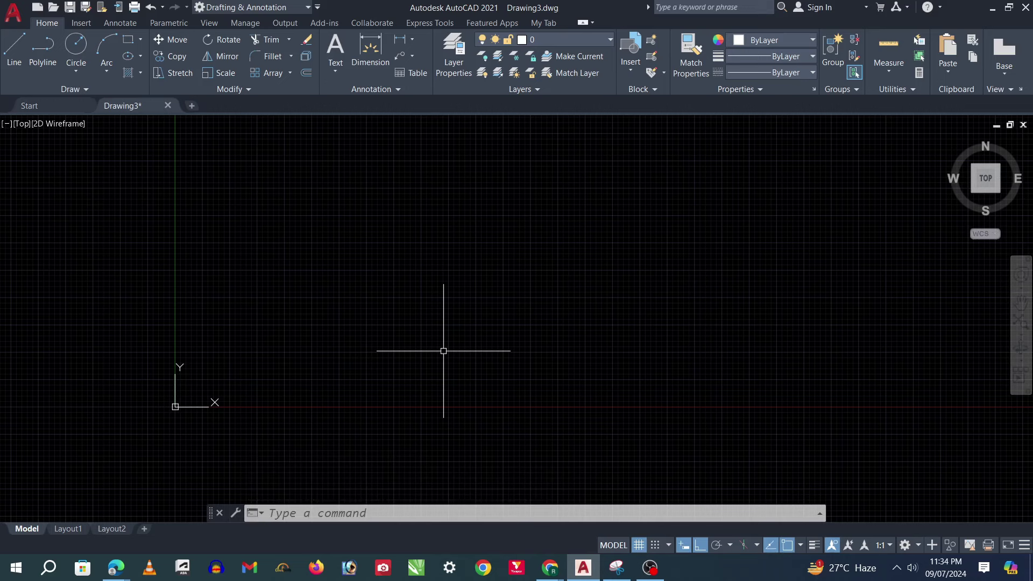
{"action": "type", "text": "z"}
{"action": "key", "text": "Return"}
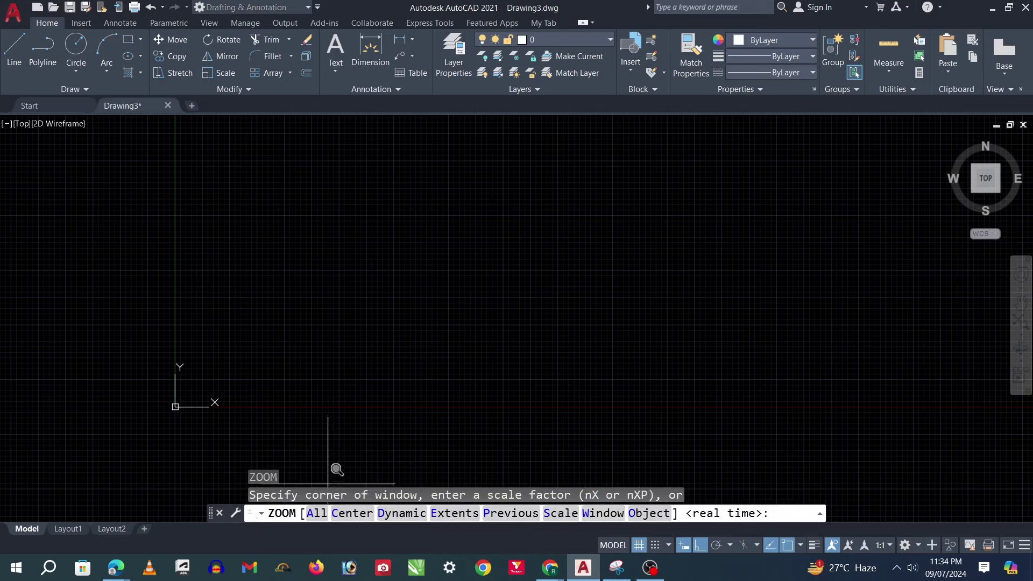
{"action": "type", "text": "a"}
{"action": "key", "text": "Return"}
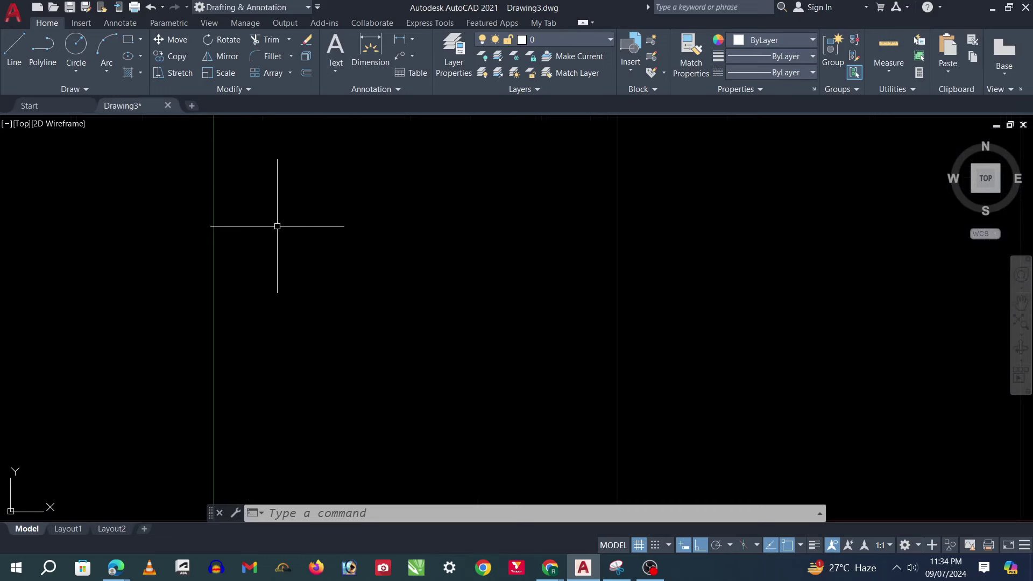
- Start the outline with a 10-unit base and a 4-unit right side, checking the reference
{"action": "left_click", "coordinate": [14, 50]}
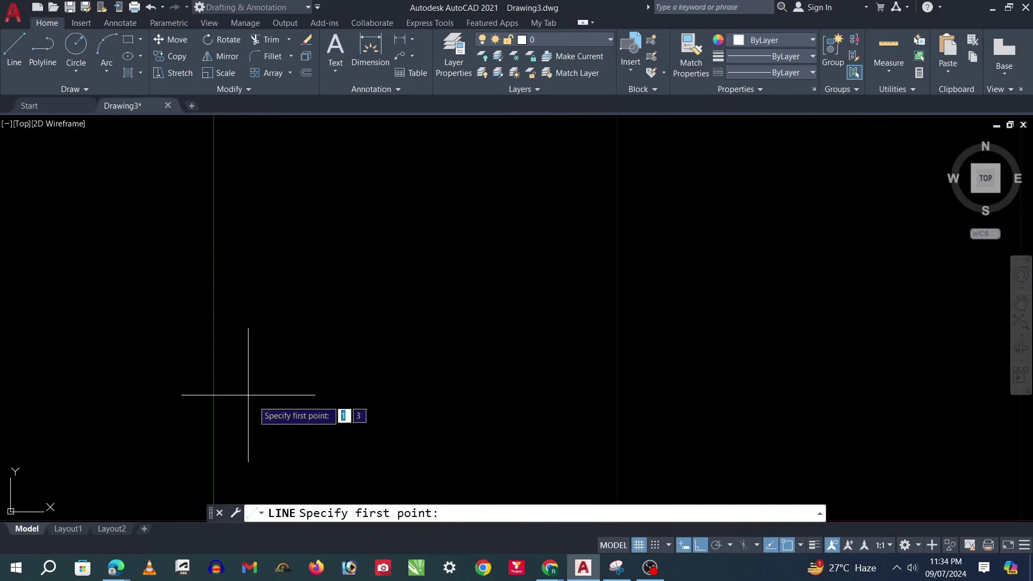
{"action": "left_click", "coordinate": [302, 442]}
{"action": "type", "text": "1"}
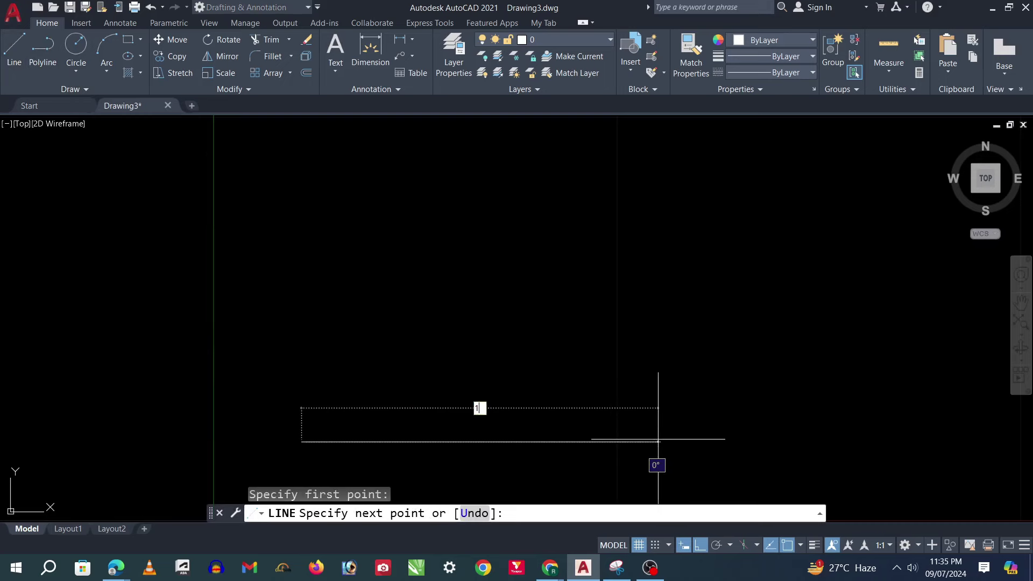
{"action": "type", "text": "0"}
{"action": "key", "text": "Return"}
{"action": "type", "text": "3"}
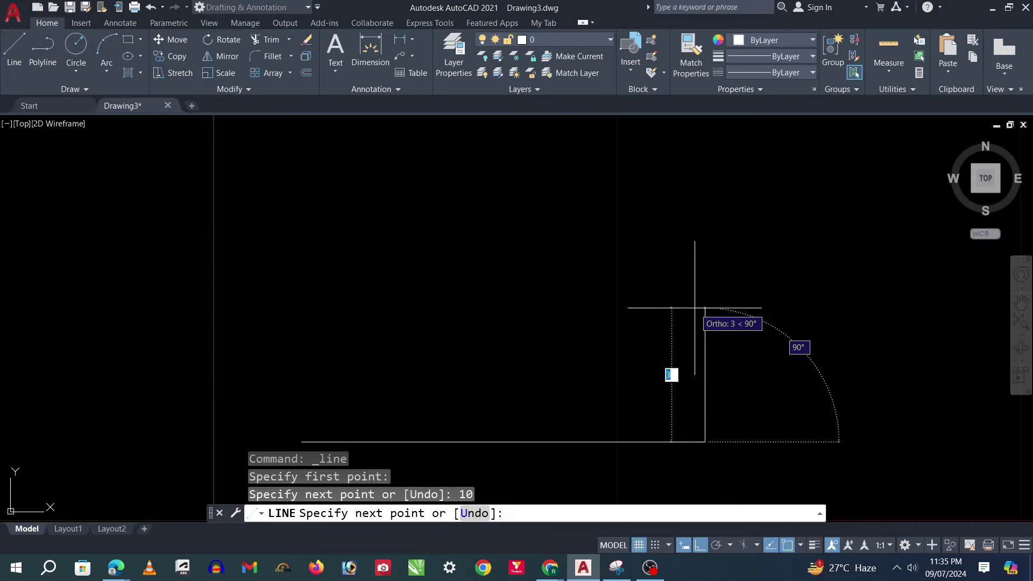
{"action": "key", "text": "alt+Tab"}
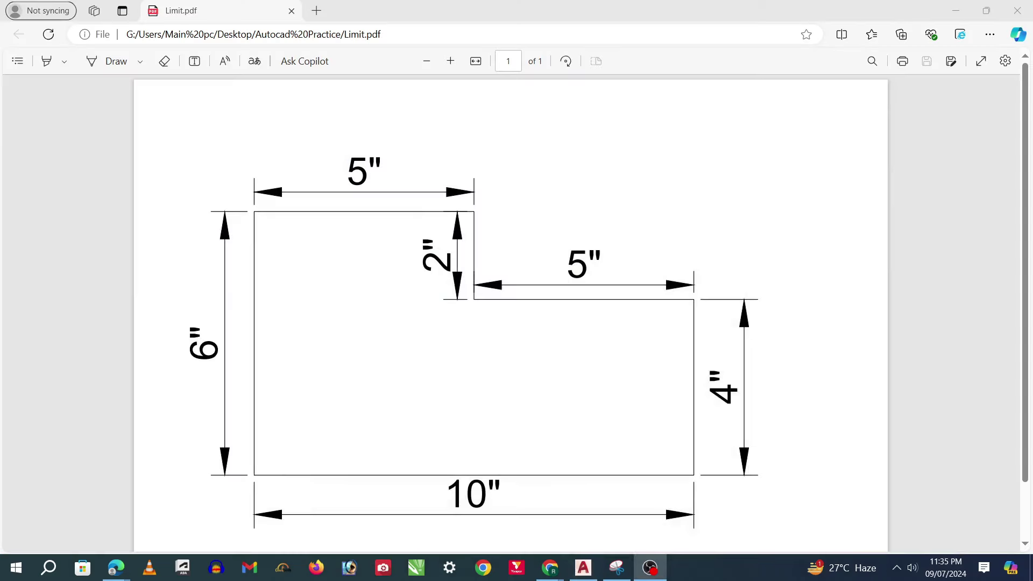
{"action": "key", "text": "alt+Tab"}
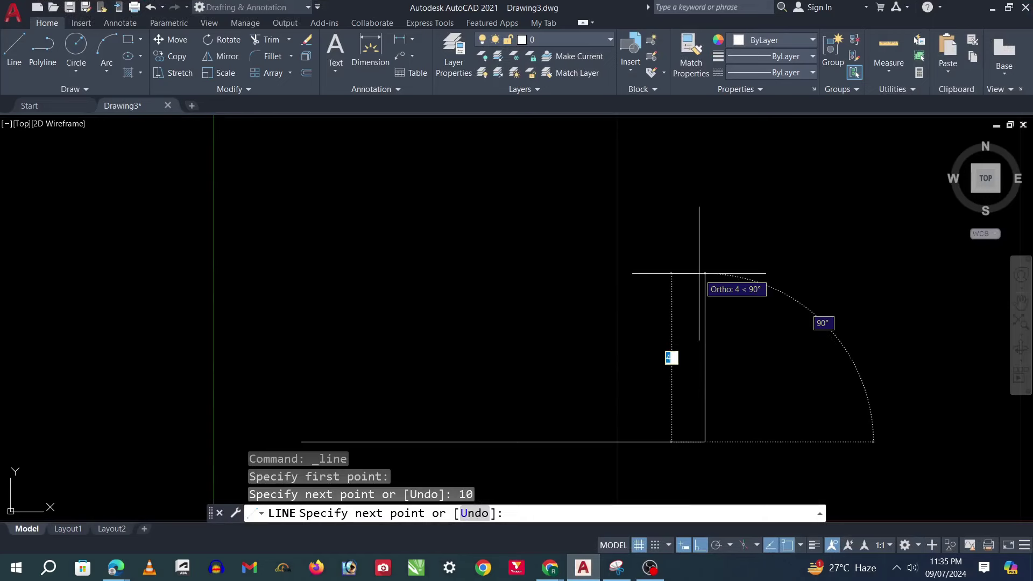
{"action": "type", "text": "4"}
{"action": "key", "text": "Return"}
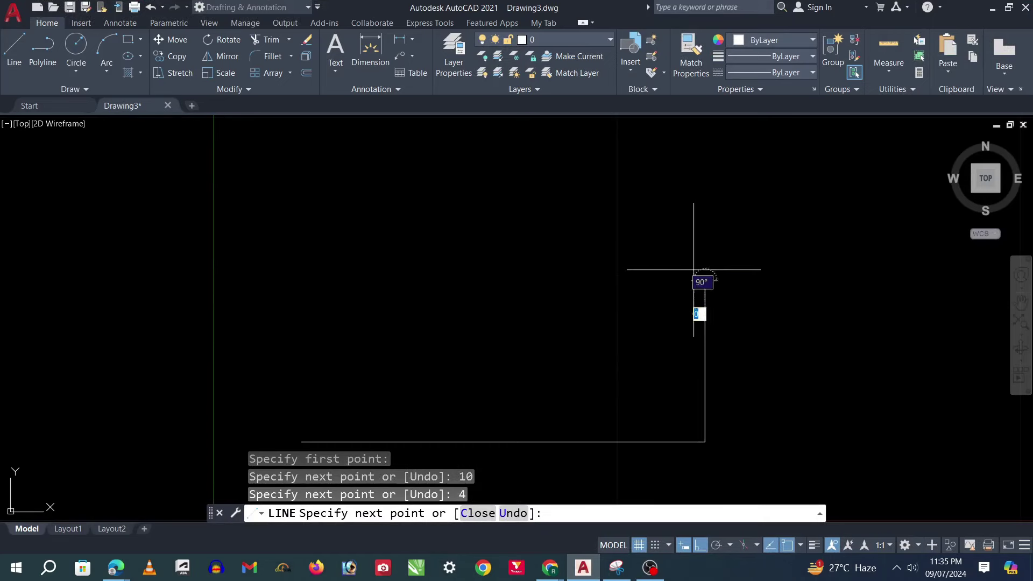
- Complete the outline with 5 left, 2 up, 5 left and 6 down segments
{"action": "type", "text": "5"}
{"action": "key", "text": "Return"}
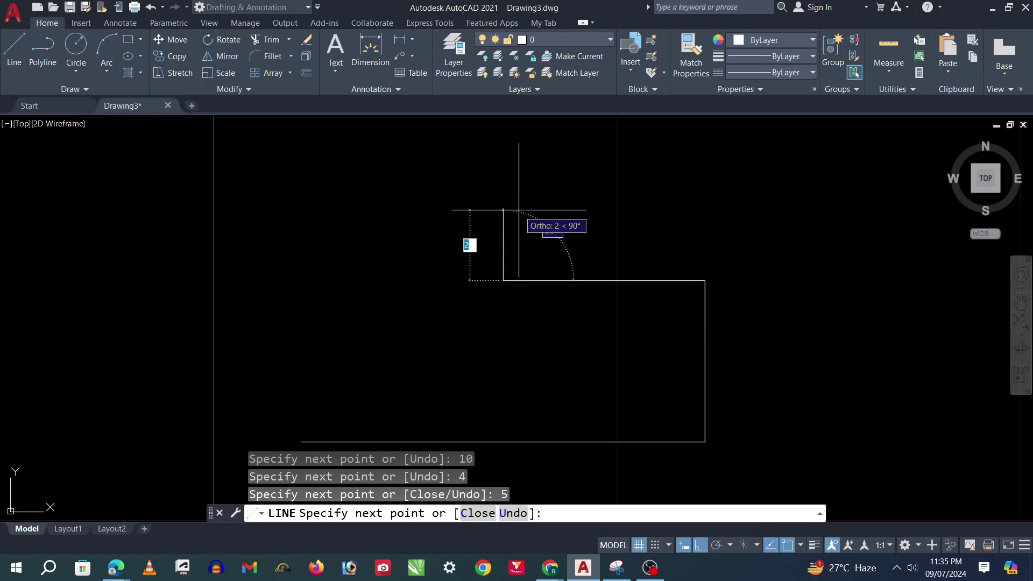
{"action": "key", "text": "Return"}
{"action": "type", "text": "5"}
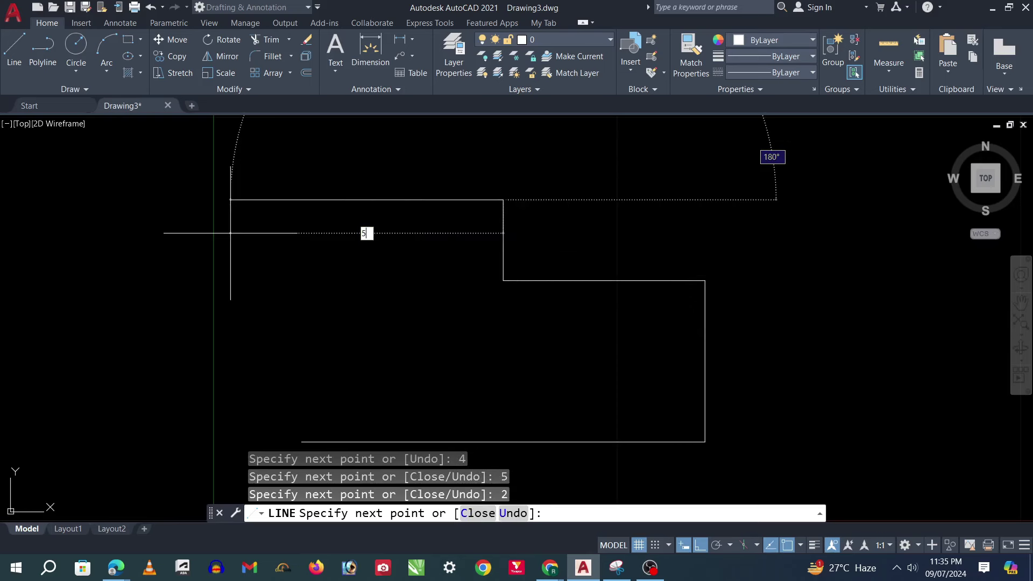
{"action": "key", "text": "Return"}
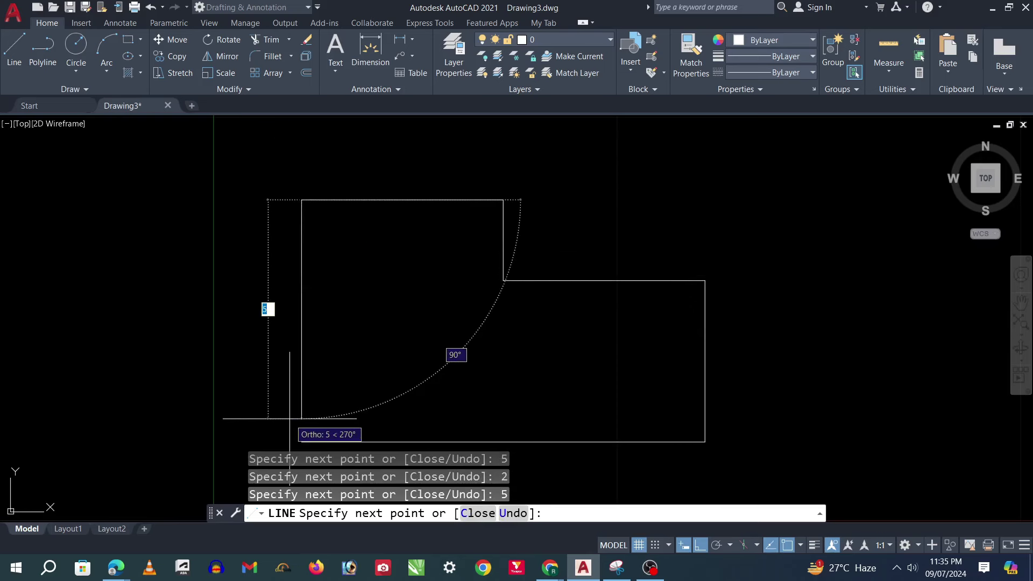
{"action": "type", "text": "6"}
{"action": "key", "text": "Return"}
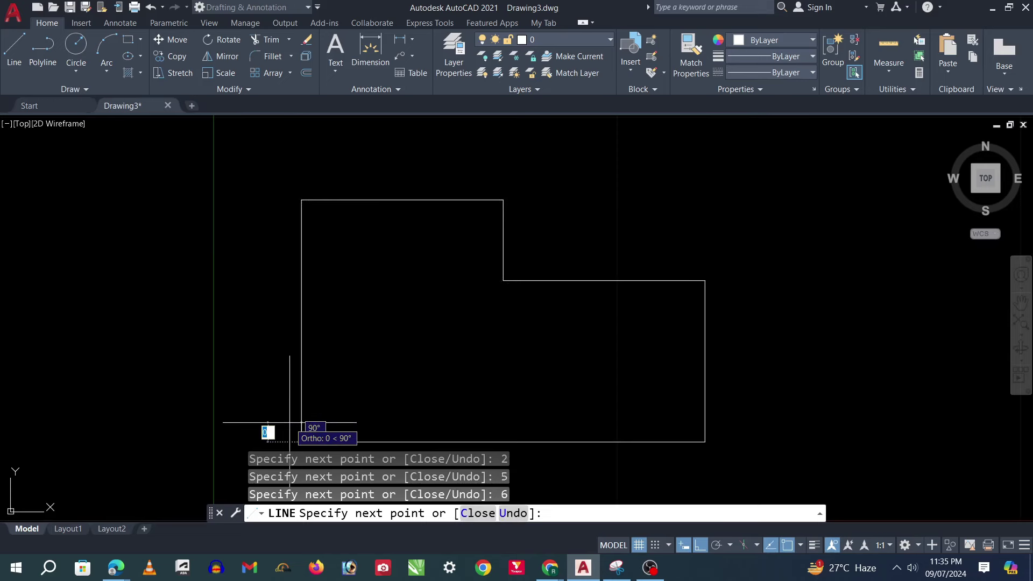
{"action": "key", "text": "Escape"}
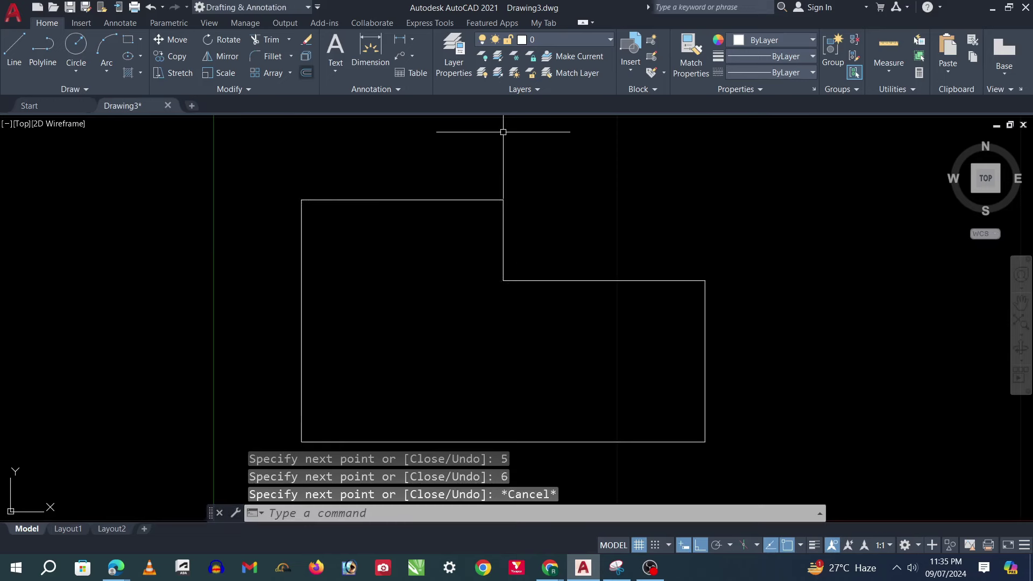
{"action": "left_click", "coordinate": [370, 54]}
{"action": "left_click", "coordinate": [602, 280]}
- Place the 5-unit dimension above the top edge, then select everything with Ctrl+A
{"action": "left_click", "coordinate": [544, 253]}
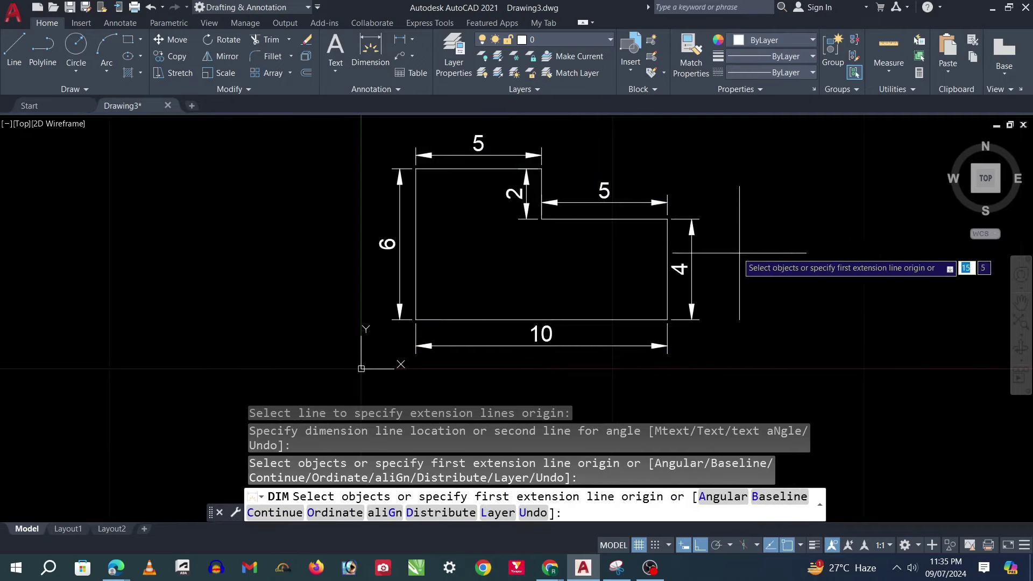
{"action": "scroll", "coordinate": [705, 224], "scroll_direction": "up", "scroll_amount": 2}
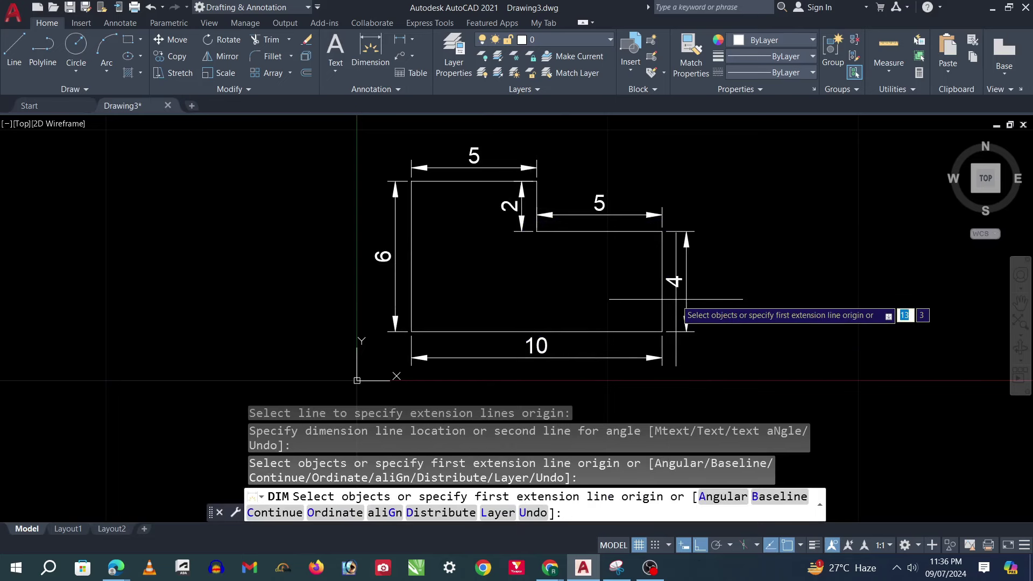
{"action": "scroll", "coordinate": [573, 358], "scroll_direction": "down", "scroll_amount": 3}
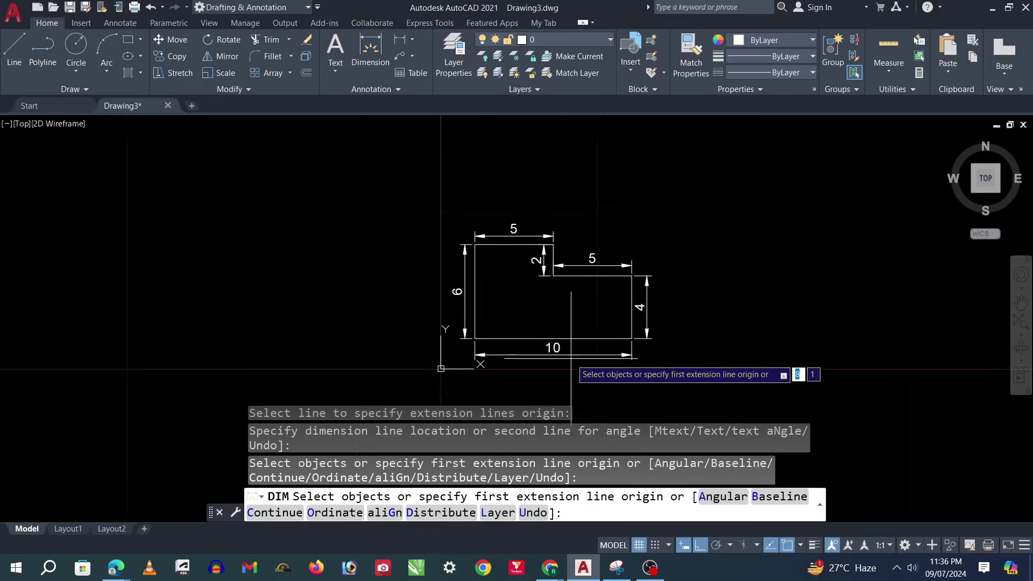
{"action": "scroll", "coordinate": [478, 280], "scroll_direction": "up", "scroll_amount": 3}
{"action": "key", "text": "ctrl+a"}
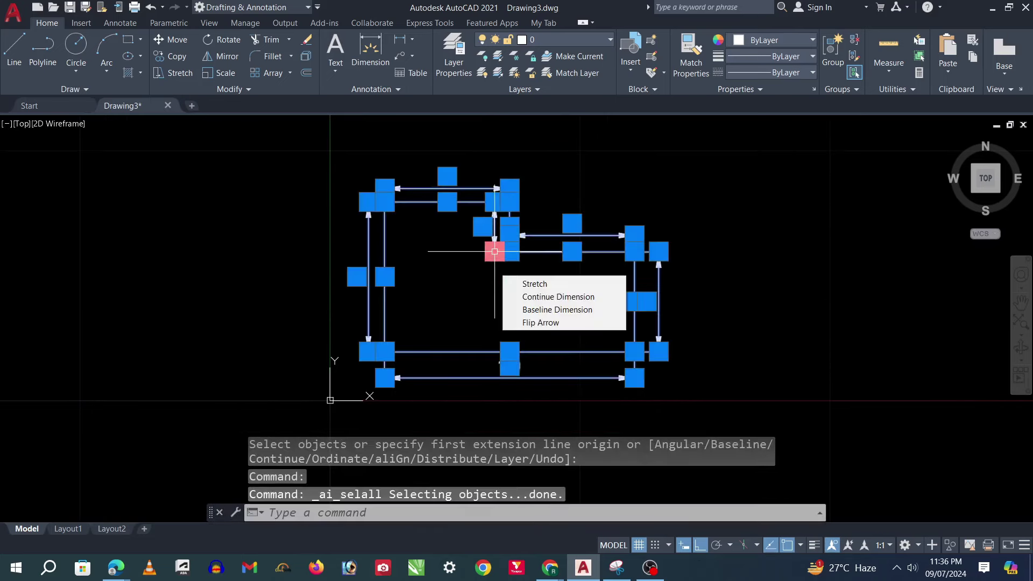
- Erase all 12 outline and dimension objects, then start RECTANG (REC) and check the PDF
{"action": "key", "text": "Delete"}
{"action": "scroll", "coordinate": [305, 376], "scroll_direction": "down", "scroll_amount": 3}
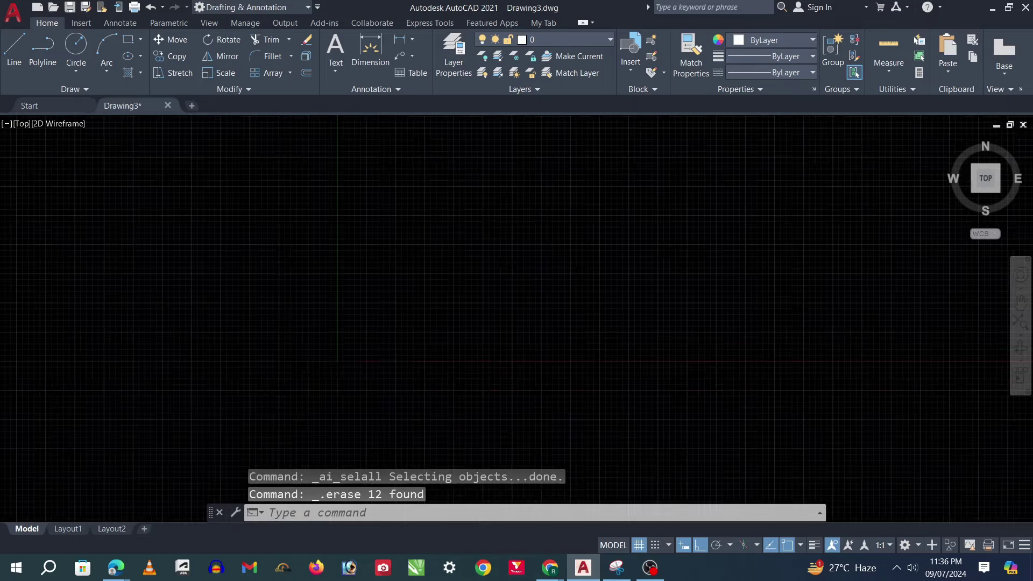
{"action": "scroll", "coordinate": [686, 146], "scroll_direction": "up", "scroll_amount": 2}
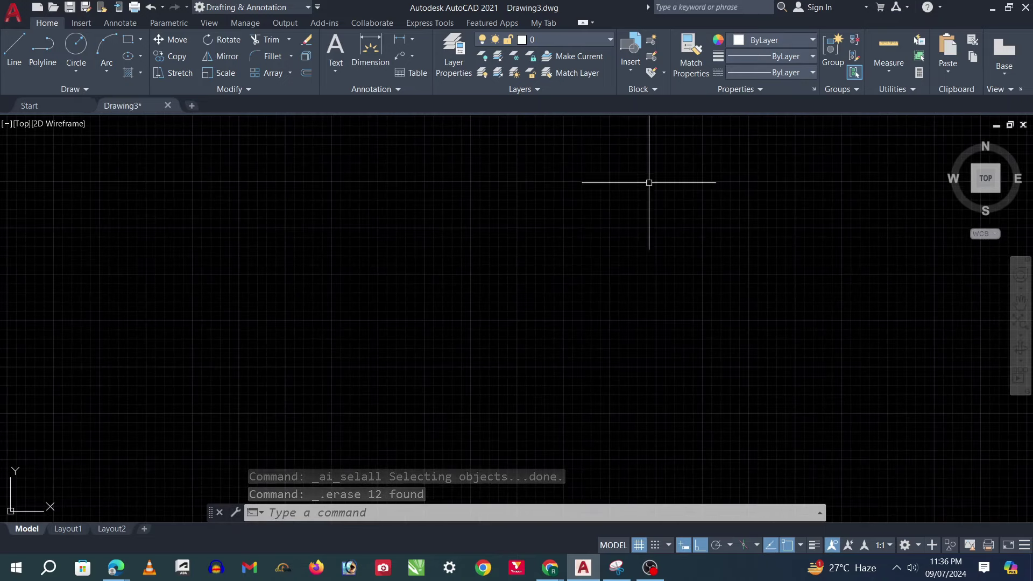
{"action": "type", "text": "rec"}
{"action": "key", "text": "Return"}
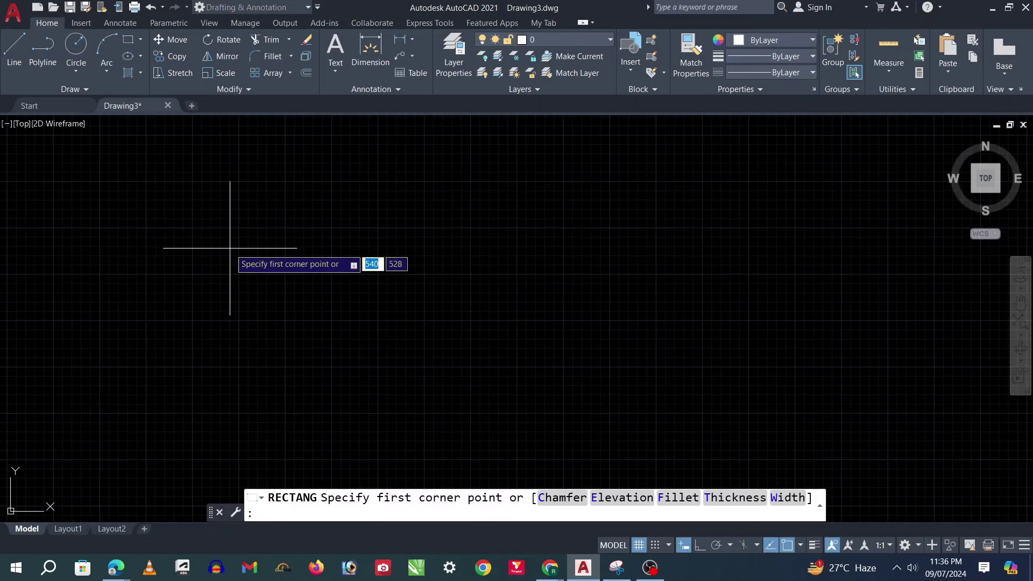
{"action": "key", "text": "alt+Tab"}
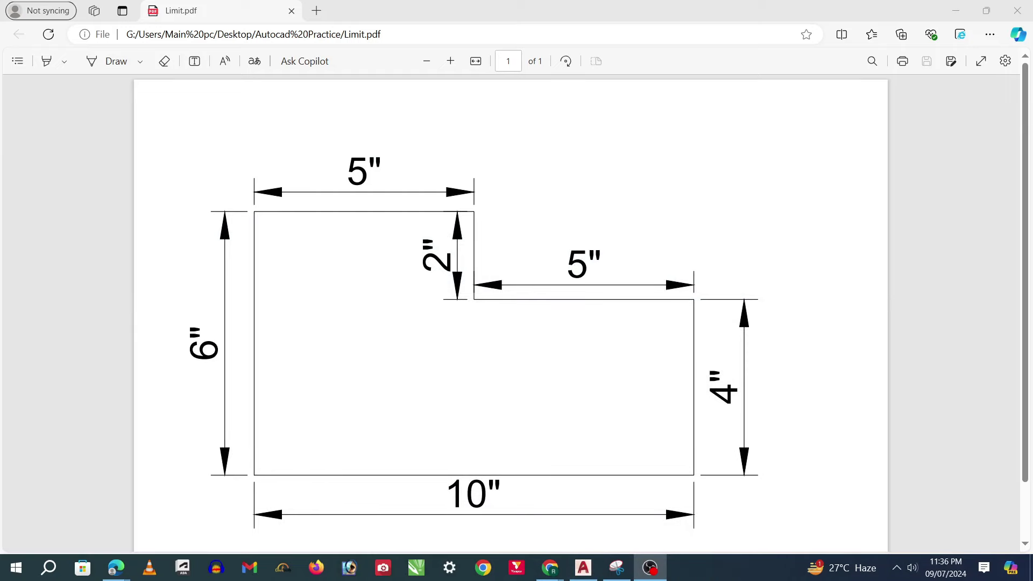
- Return from Limit.pdf to AutoCAD, where the rectangle awaits its first corner
{"action": "key", "text": "alt+Tab"}
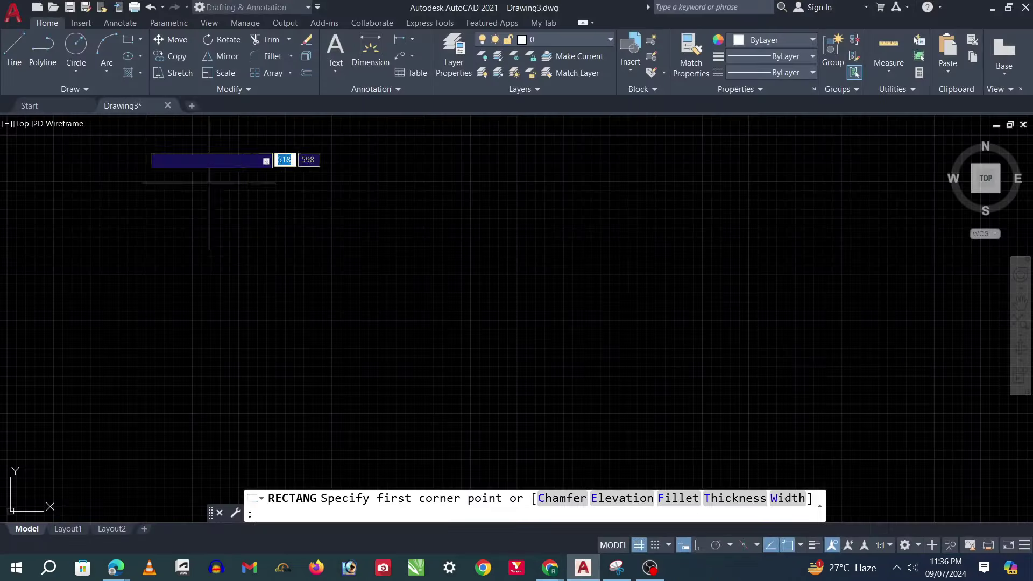
- Draw a 15 by 10 rectangle from a picked corner and zoom to view it
{"action": "left_click", "coordinate": [83, 320]}
{"action": "type", "text": "15"}
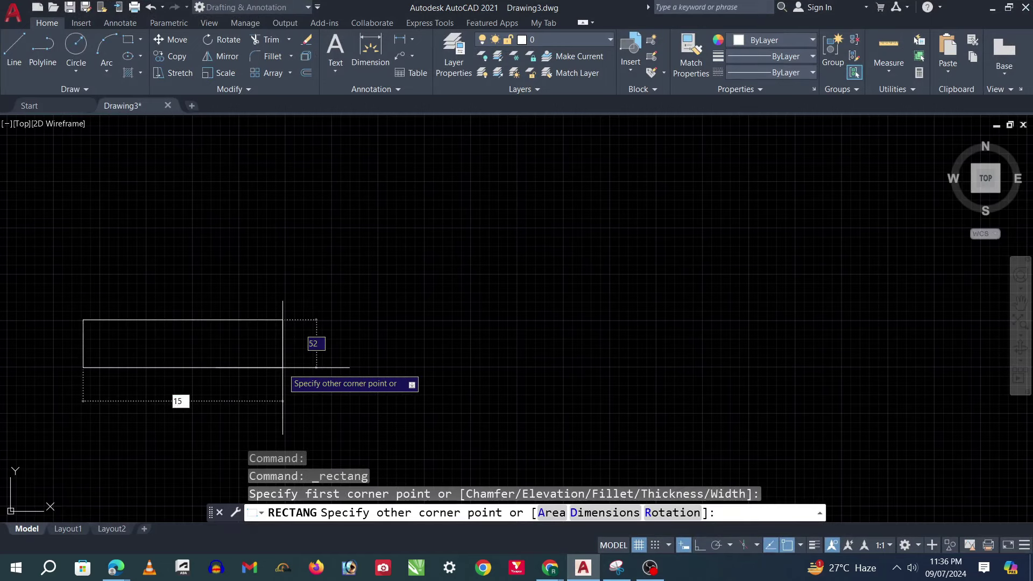
{"action": "key", "text": "Tab"}
{"action": "key", "text": "Return"}
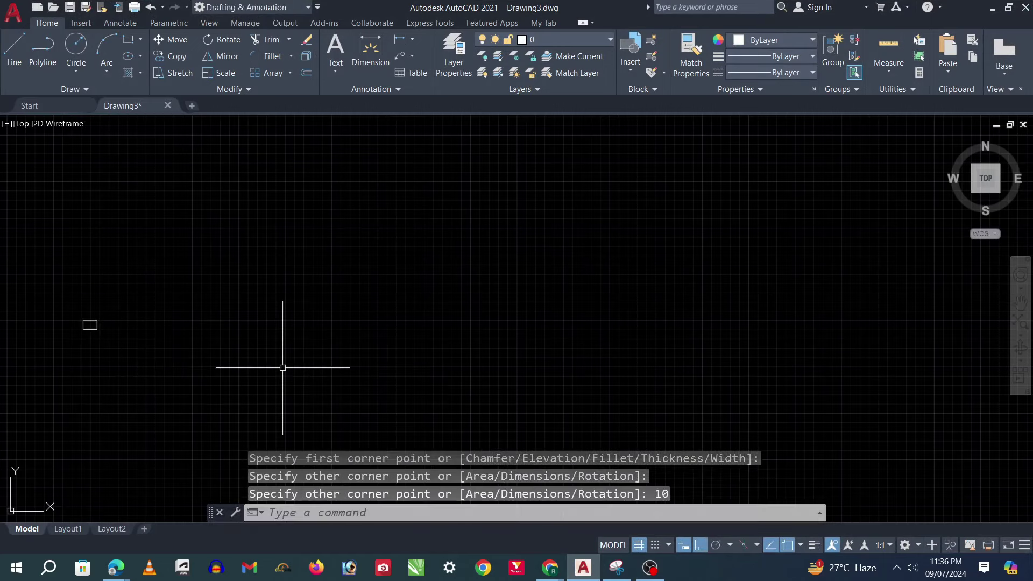
{"action": "scroll", "coordinate": [27, 325], "scroll_direction": "up", "scroll_amount": 2}
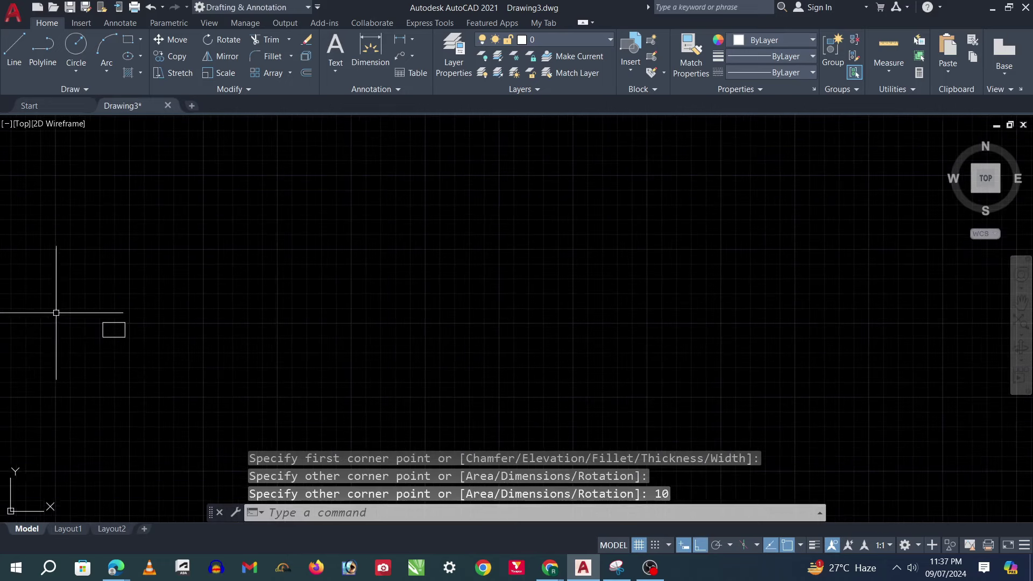
{"action": "scroll", "coordinate": [57, 311], "scroll_direction": "up", "scroll_amount": 4}
{"action": "scroll", "coordinate": [92, 323], "scroll_direction": "up", "scroll_amount": 4}
{"action": "scroll", "coordinate": [111, 376], "scroll_direction": "up", "scroll_amount": 2}
{"action": "scroll", "coordinate": [45, 289], "scroll_direction": "up", "scroll_amount": 2}
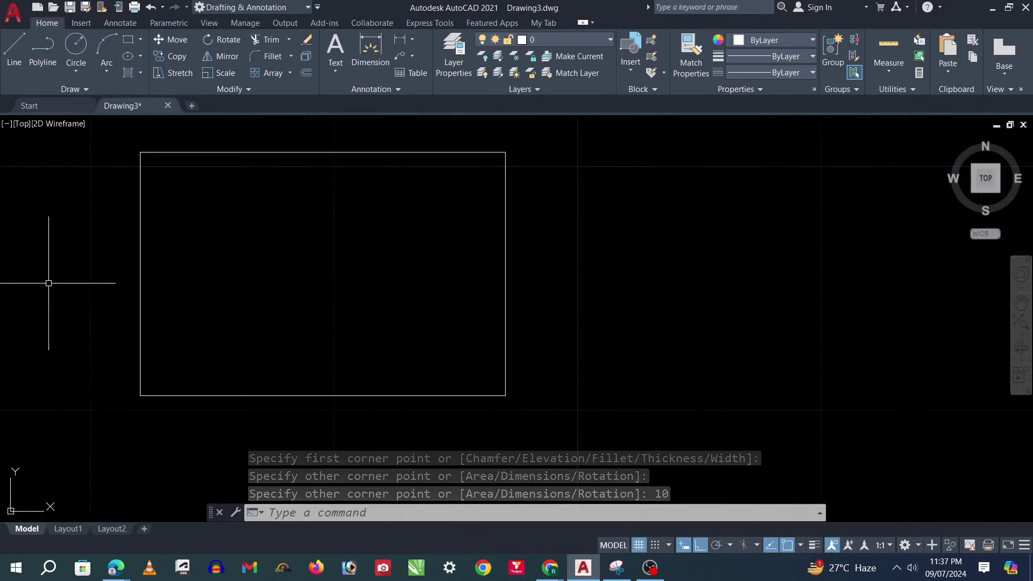
{"action": "scroll", "coordinate": [126, 218], "scroll_direction": "up", "scroll_amount": 2}
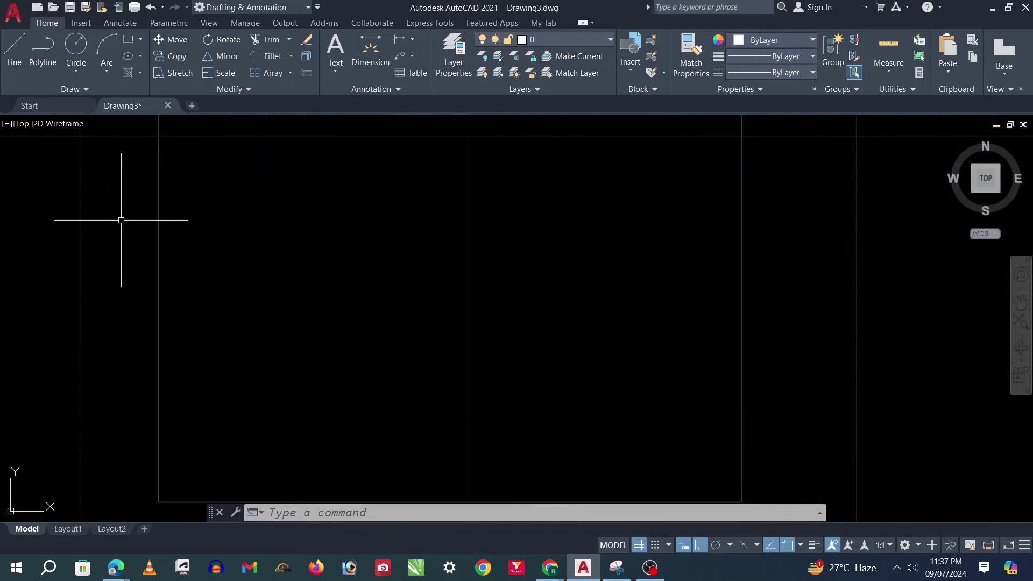
{"action": "scroll", "coordinate": [166, 238], "scroll_direction": "down", "scroll_amount": 2}
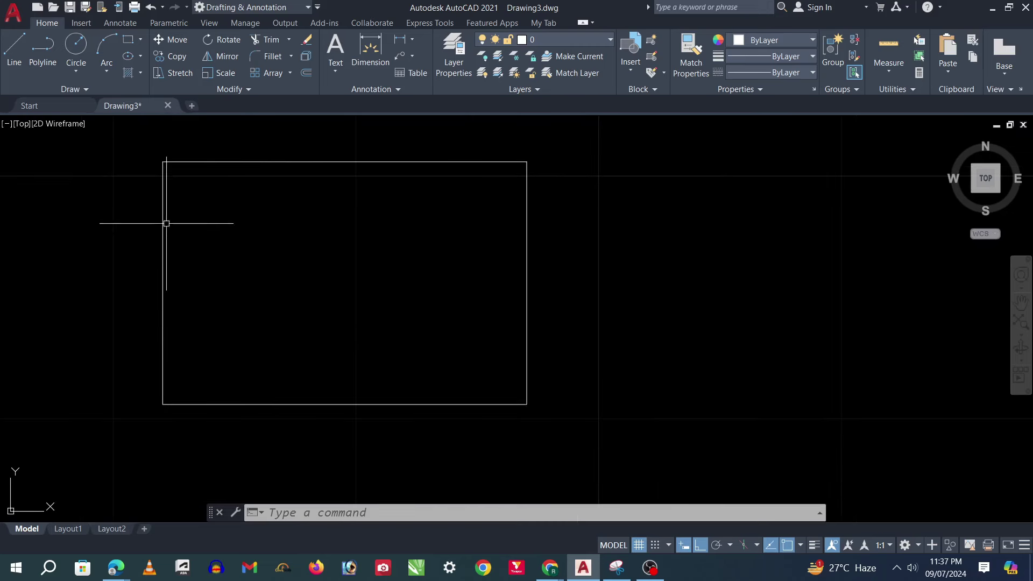
{"action": "scroll", "coordinate": [359, 337], "scroll_direction": "down", "scroll_amount": 2}
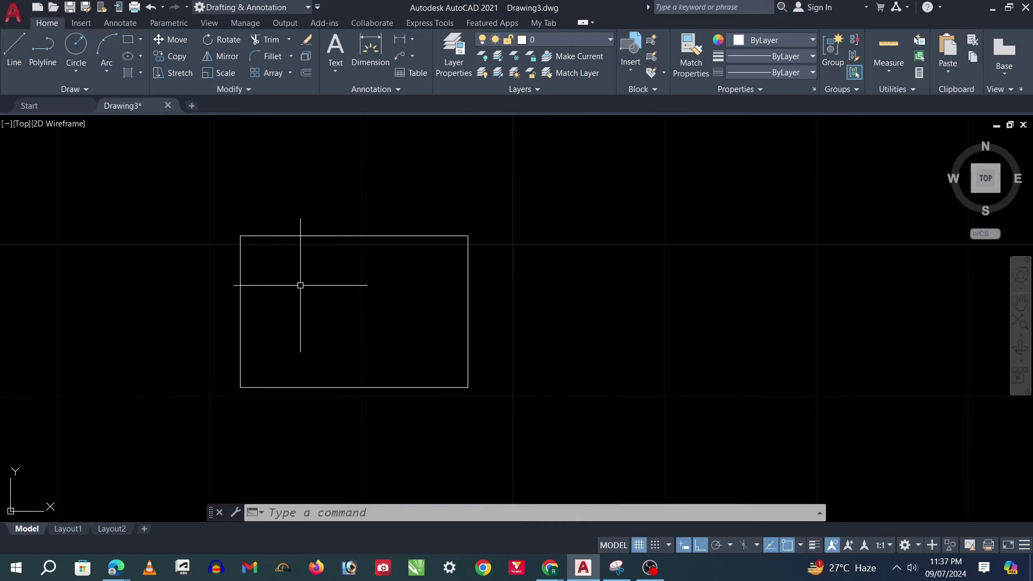
{"action": "scroll", "coordinate": [301, 300], "scroll_direction": "down", "scroll_amount": 2}
{"action": "type", "text": "LIM"}
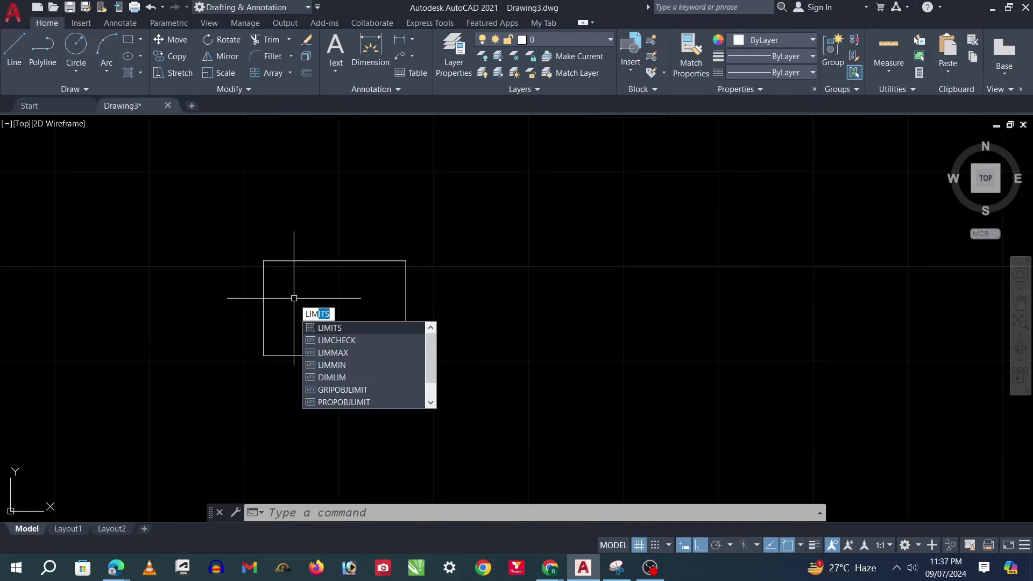
- Set the drawing limits from the rectangle's lower-left corner to its upper-right corner
{"action": "key", "text": "Return"}
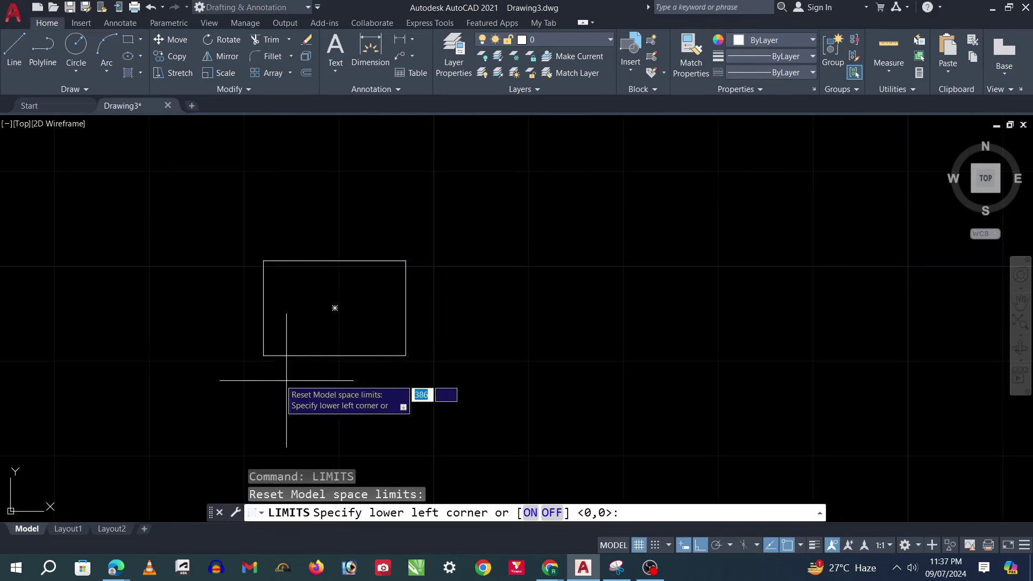
{"action": "left_click", "coordinate": [263, 355]}
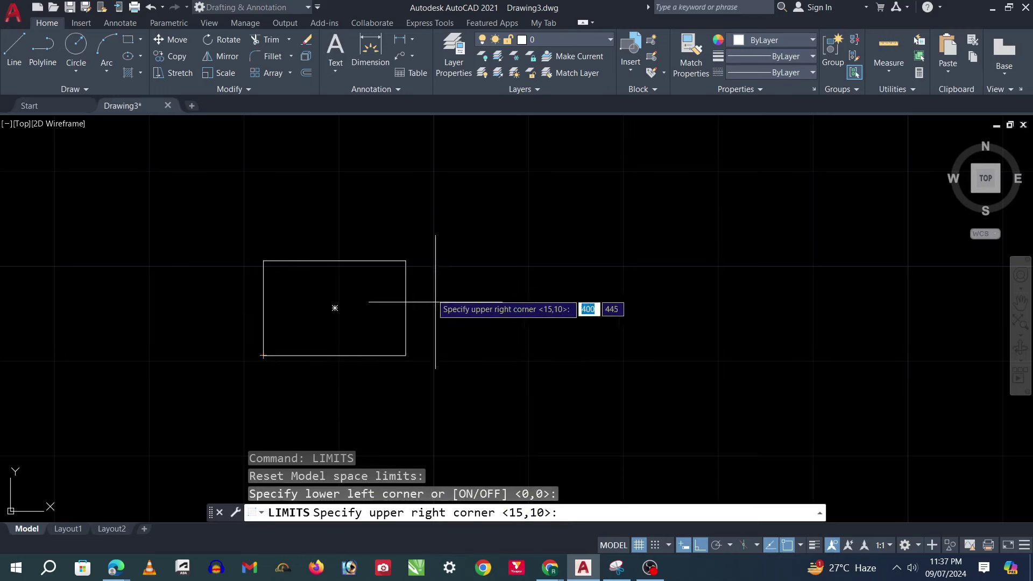
{"action": "left_click", "coordinate": [406, 261]}
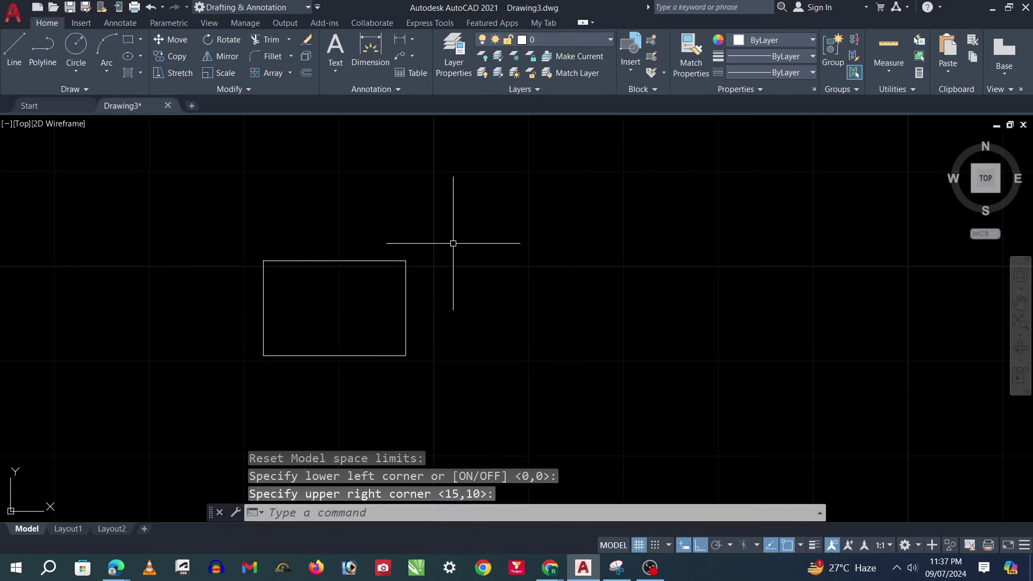
{"action": "key", "text": "Return"}
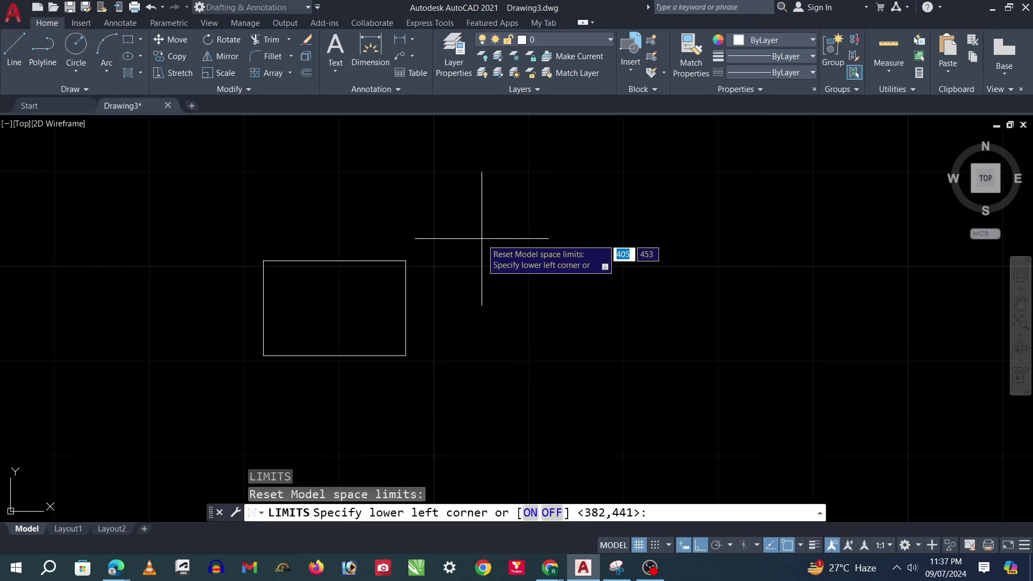
{"action": "key", "text": "Escape"}
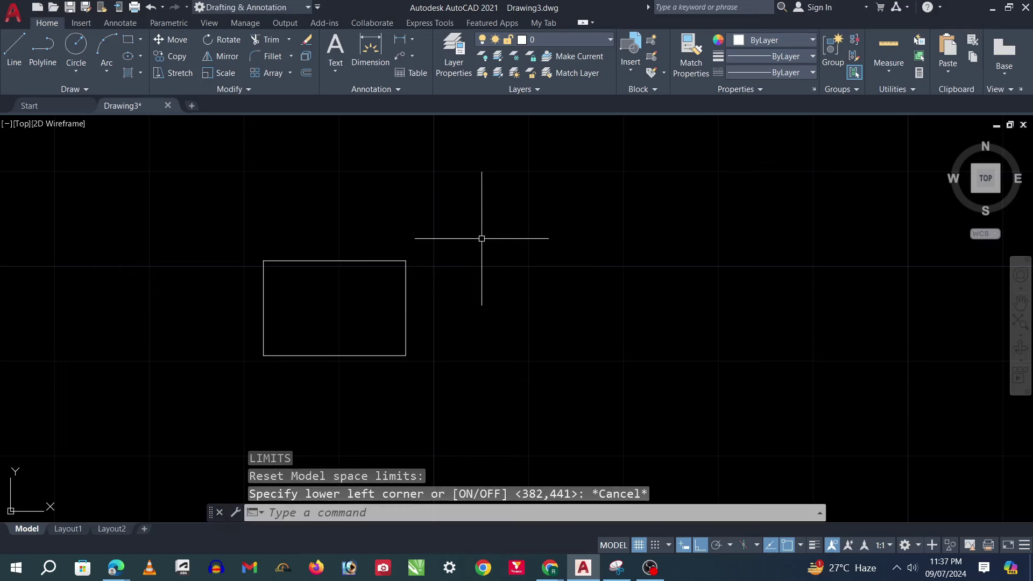
{"action": "type", "text": "z"}
- Zoom All so the 15-by-10 limits area fills the view, ready for lines
{"action": "key", "text": "Return"}
{"action": "type", "text": "a"}
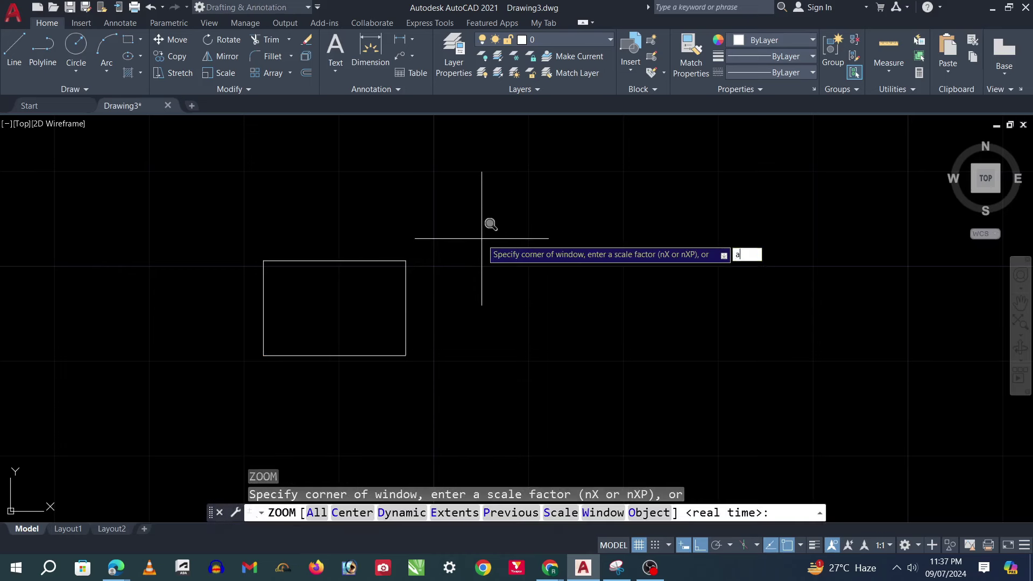
{"action": "key", "text": "Return"}
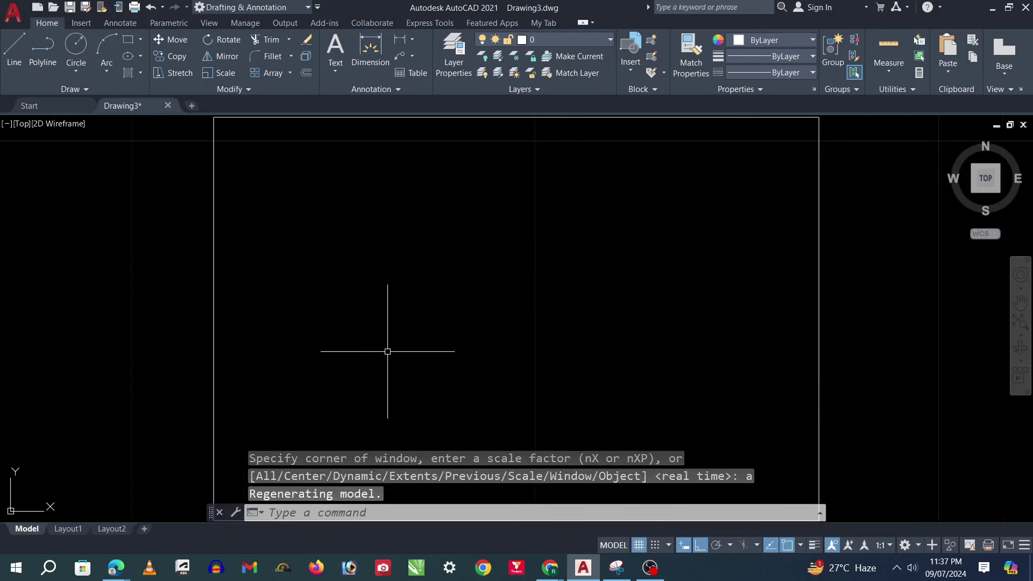
{"action": "left_click", "coordinate": [14, 51]}
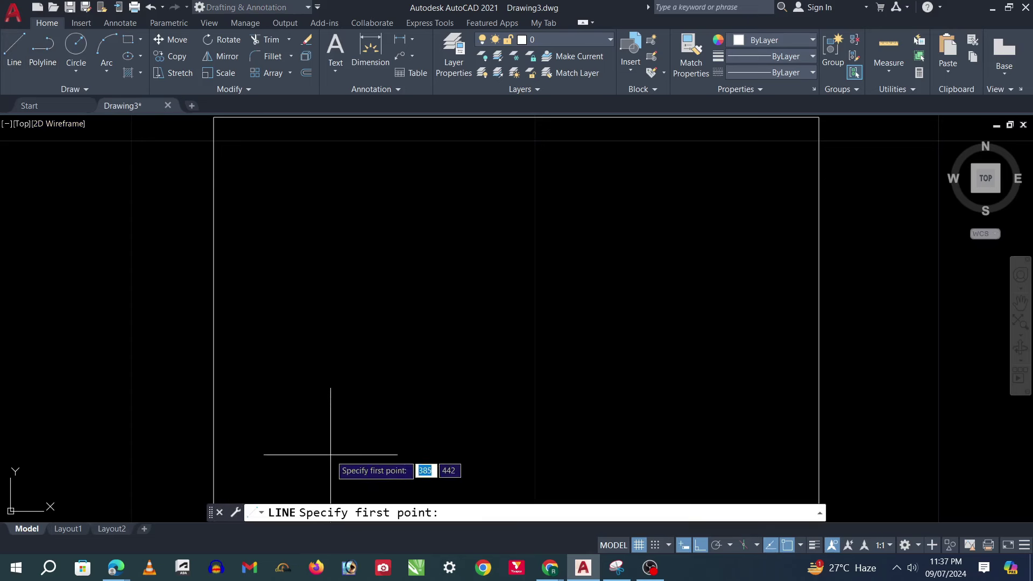
- Delete the previous outline and start a new line at a bottom-left point
{"action": "key", "text": "Escape"}
{"action": "key", "text": "Delete"}
{"action": "key", "text": "Escape"}
{"action": "left_click", "coordinate": [14, 51]}
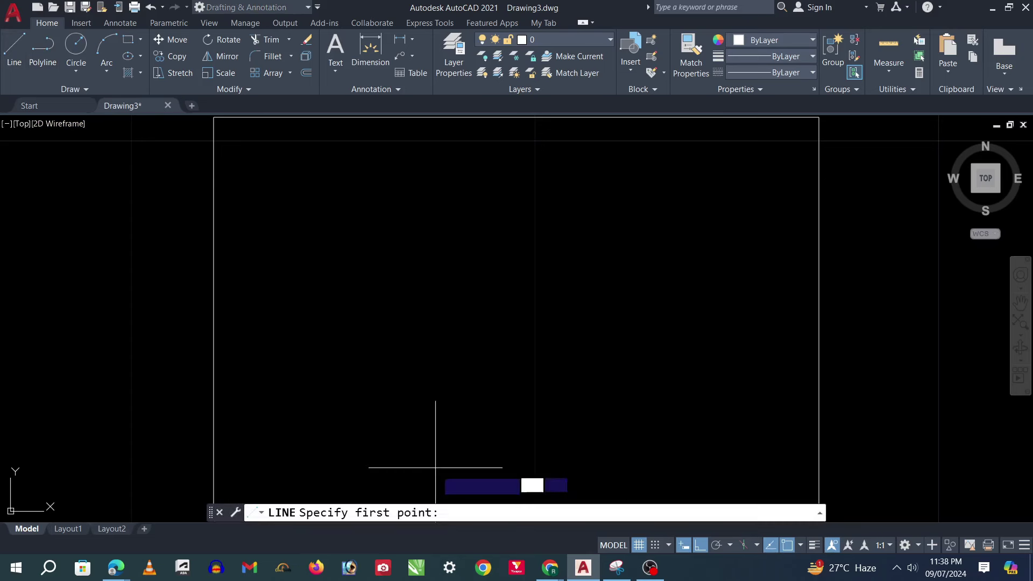
{"action": "left_click", "coordinate": [339, 446]}
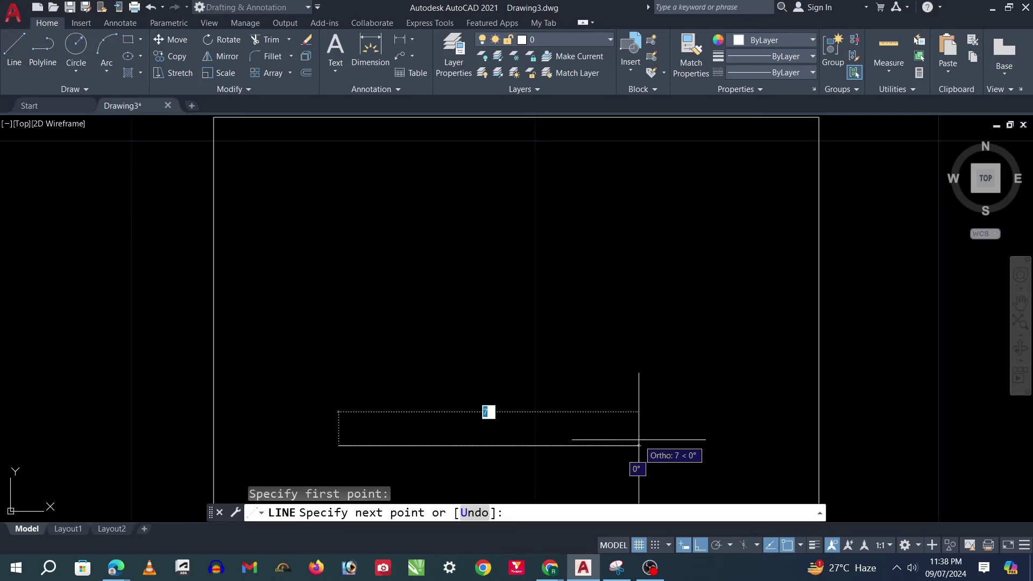
- Draw the edges 10 right, 4 up, 5 left, 2 up, 5 left, 6 down
{"action": "key", "text": "Return"}
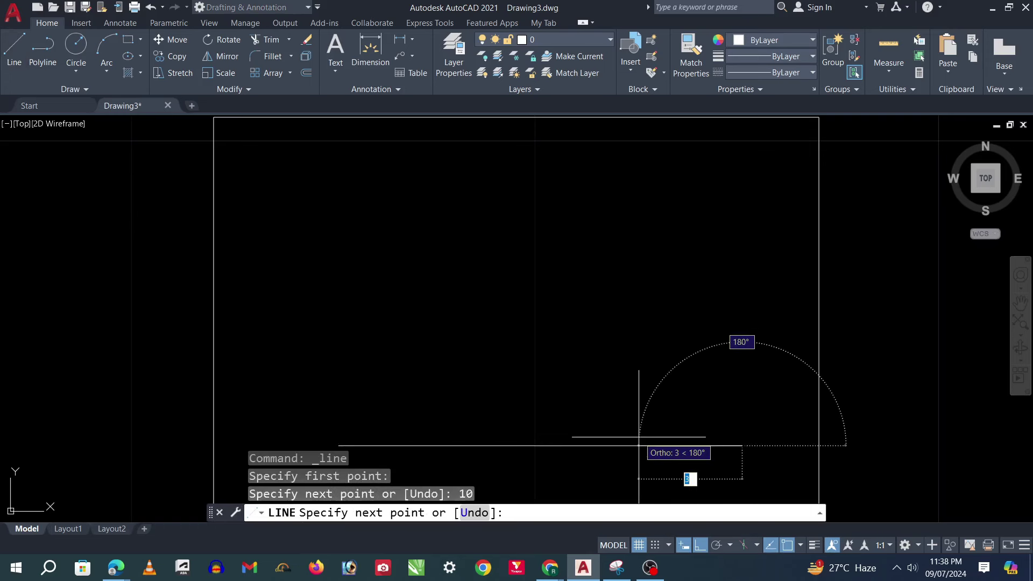
{"action": "key", "text": "Return"}
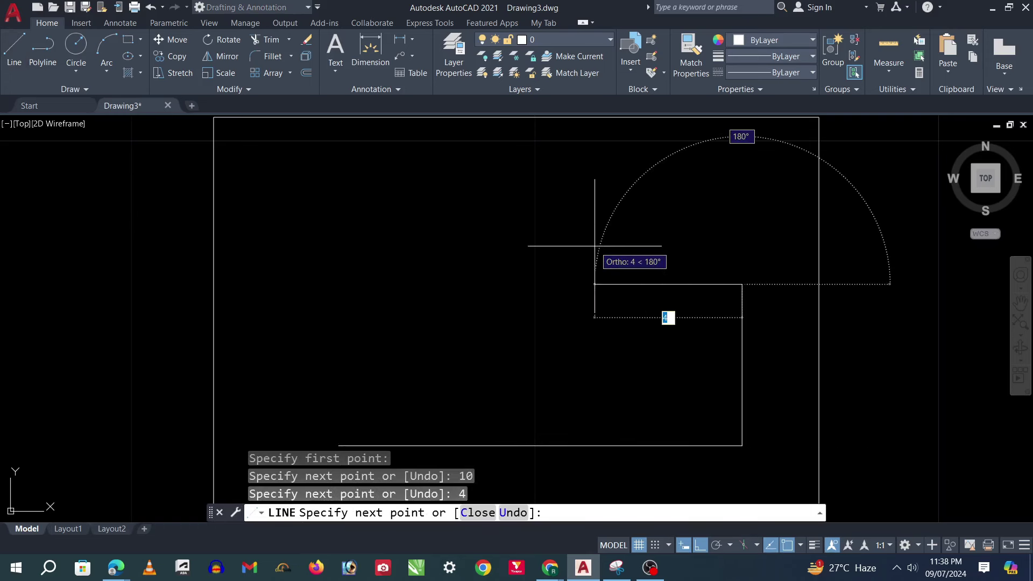
{"action": "key", "text": "Return"}
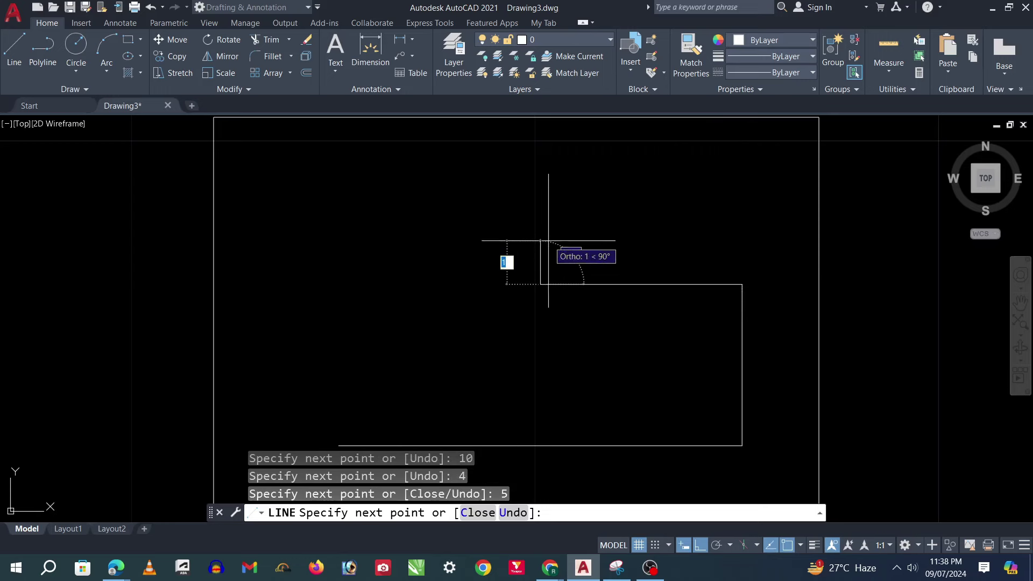
{"action": "type", "text": "2"}
{"action": "key", "text": "Return"}
{"action": "type", "text": "5"}
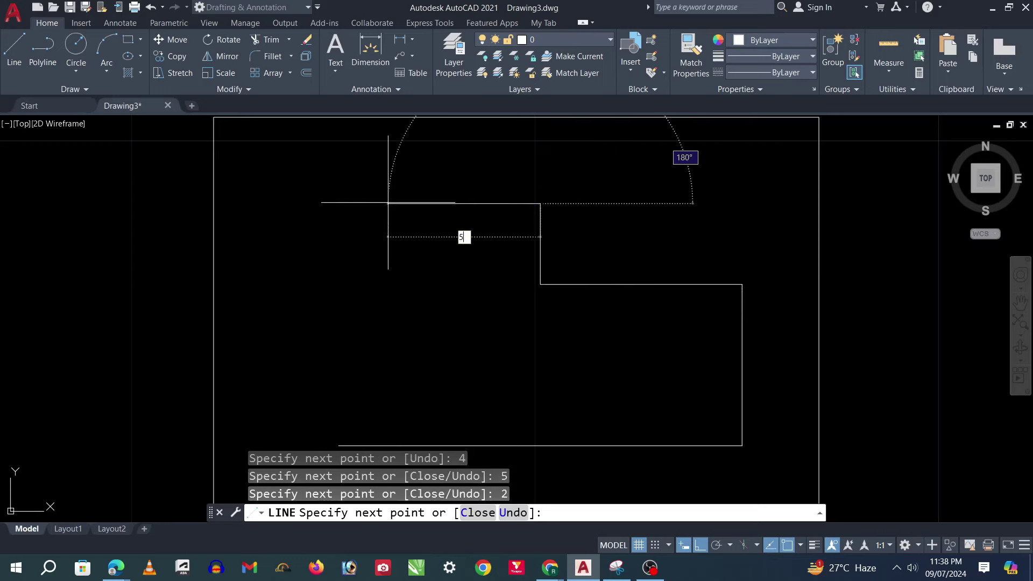
{"action": "key", "text": "Return"}
{"action": "type", "text": "6"}
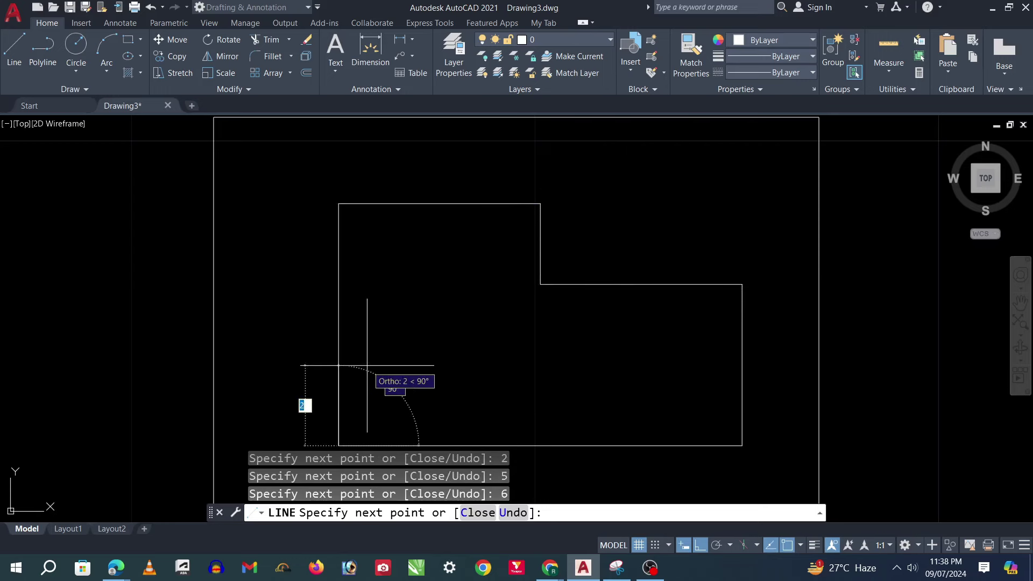
{"action": "key", "text": "Return"}
{"action": "key", "text": "Escape"}
- Dimension the top-left edge as 5 above the shape and the bottom edge as 10 below
{"action": "left_click", "coordinate": [370, 54]}
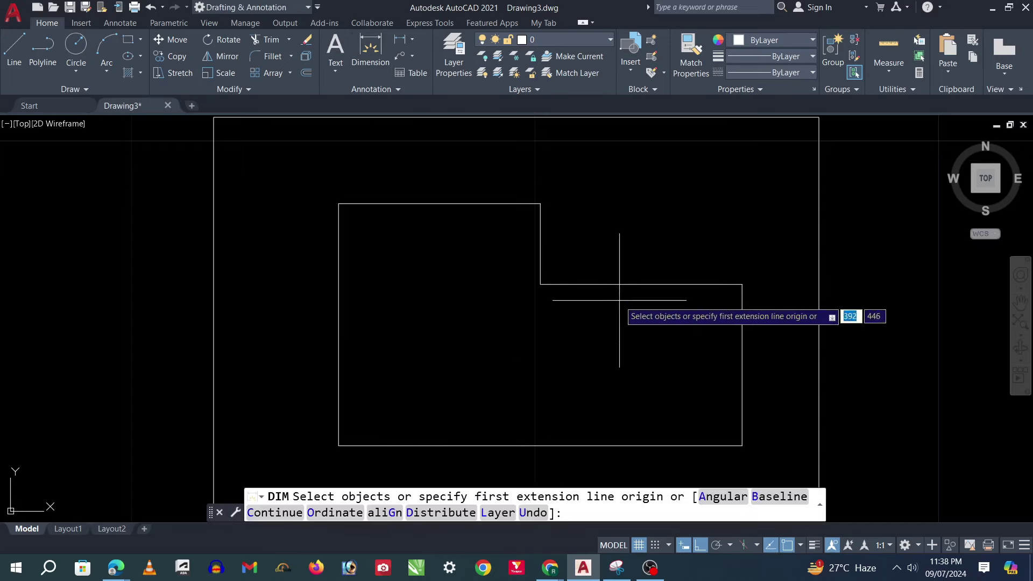
{"action": "left_click", "coordinate": [630, 284]}
{"action": "left_click", "coordinate": [563, 224]}
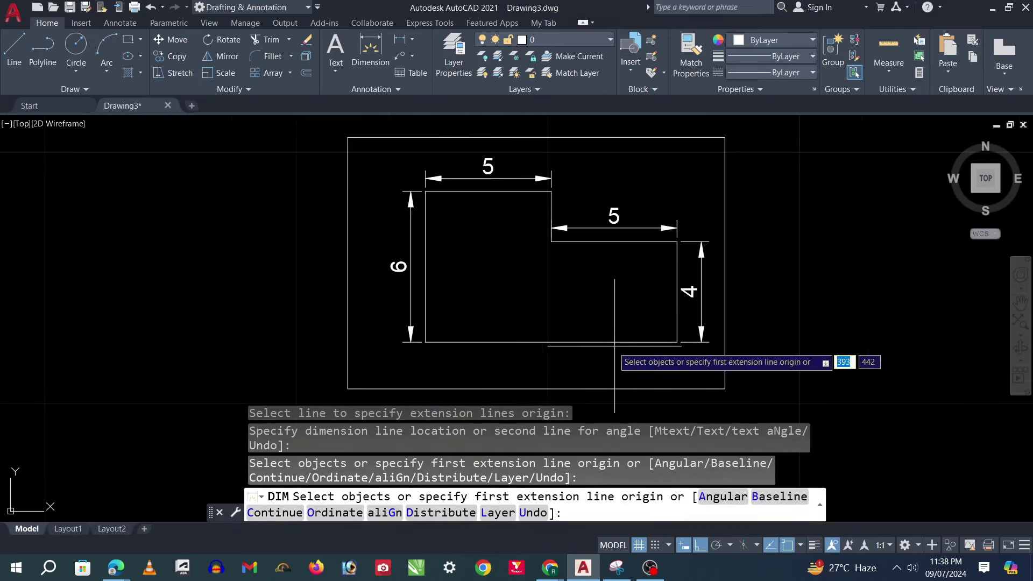
{"action": "left_click", "coordinate": [575, 343]}
{"action": "left_click", "coordinate": [565, 361]}
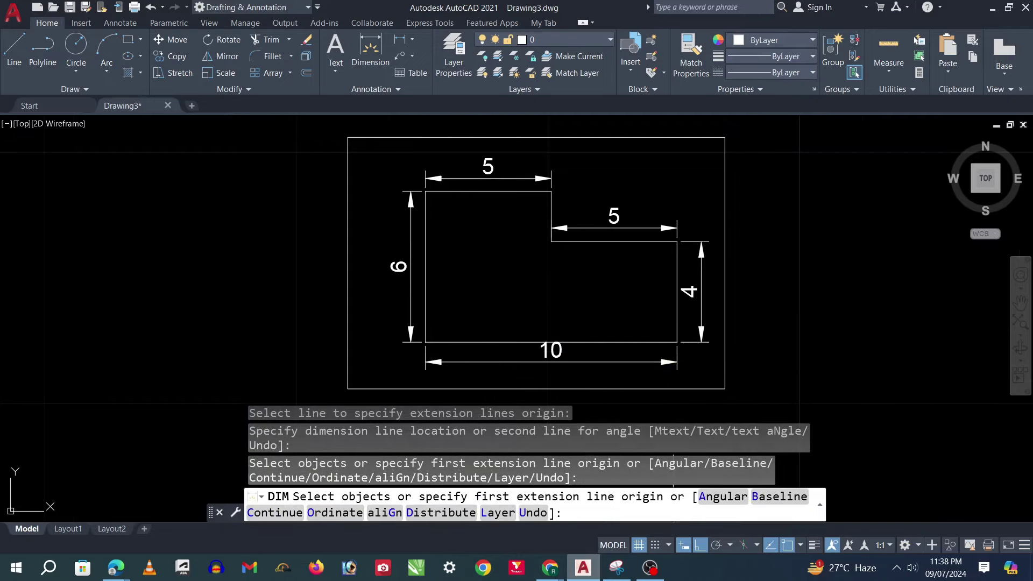
- Check the reference drawing in the PDF
{"action": "key", "text": "alt+Tab"}
{"action": "key", "text": "alt+Tab"}
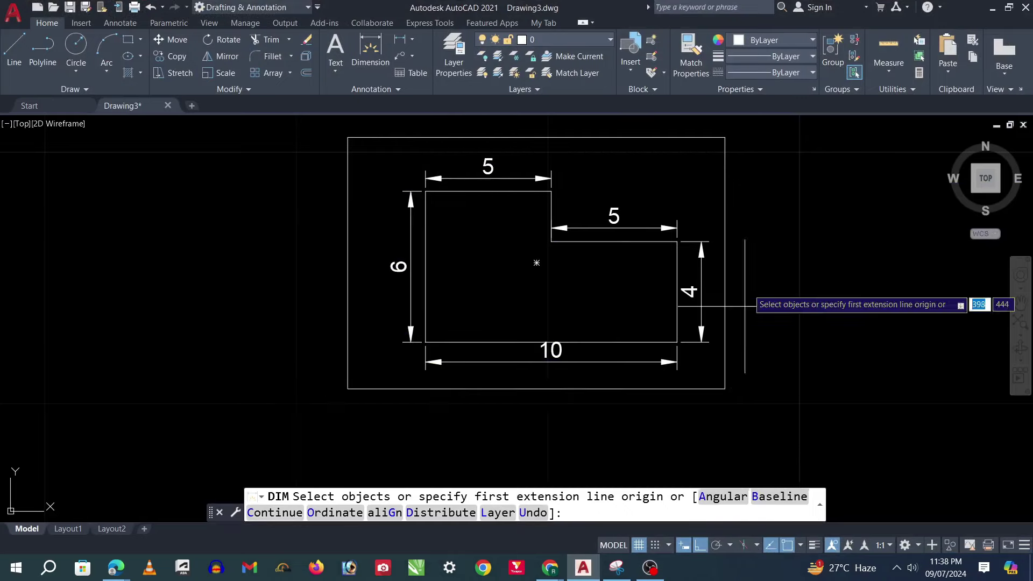
{"action": "scroll", "coordinate": [539, 231], "scroll_direction": "up", "scroll_amount": 2}
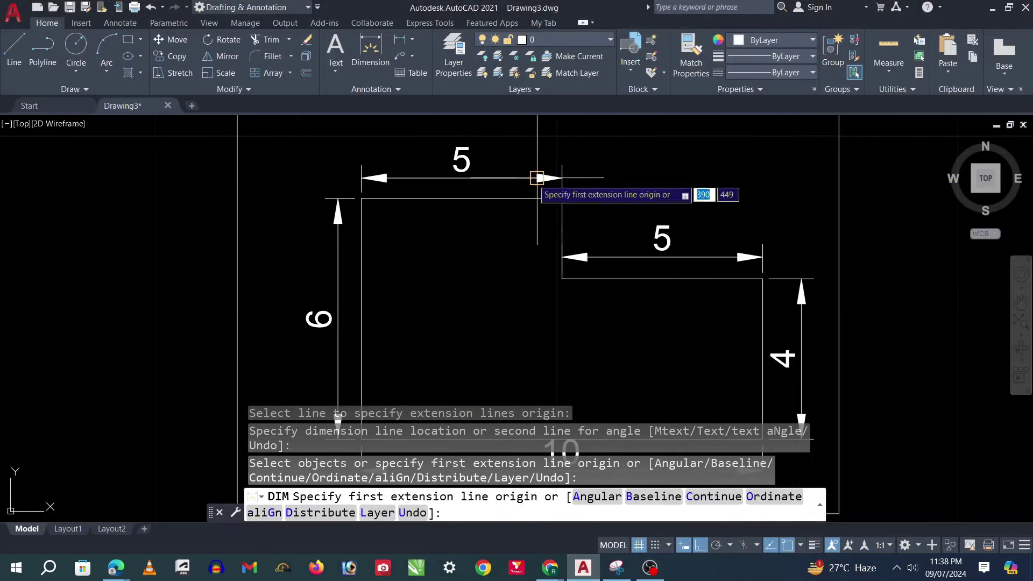
{"action": "scroll", "coordinate": [538, 223], "scroll_direction": "down", "scroll_amount": 2}
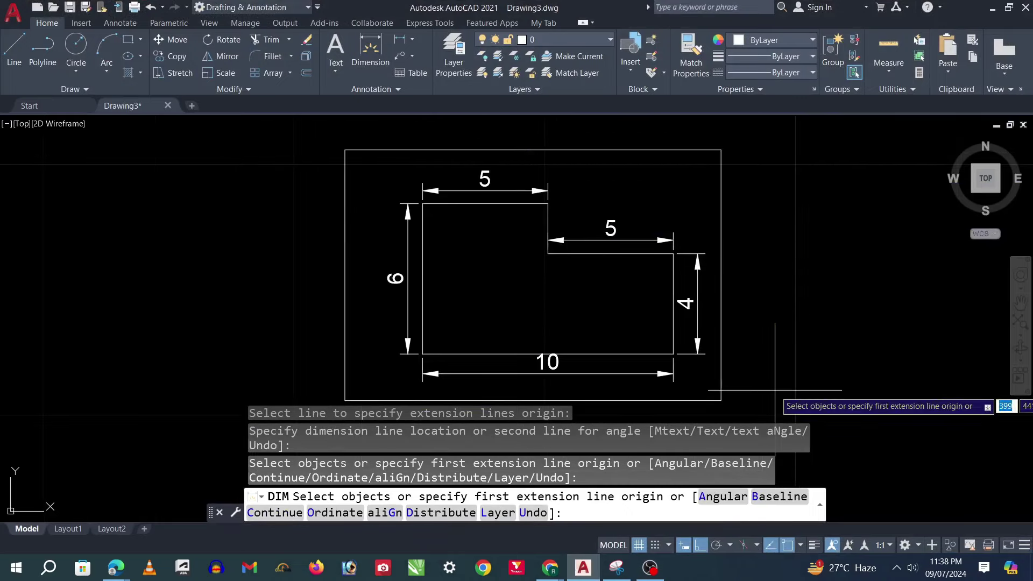